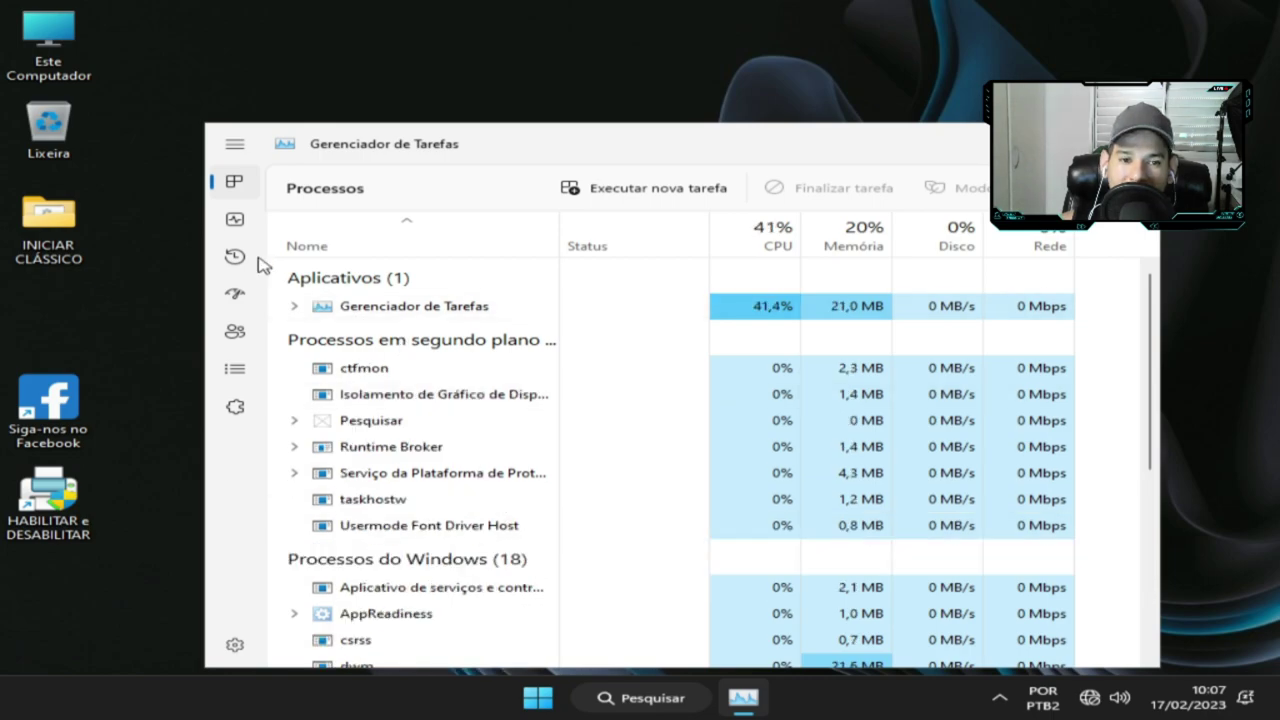
Move the Gerenciador de Tarefas window higher on the desktop and examine the CPU performance graph
drag(640, 148, 623, 74)
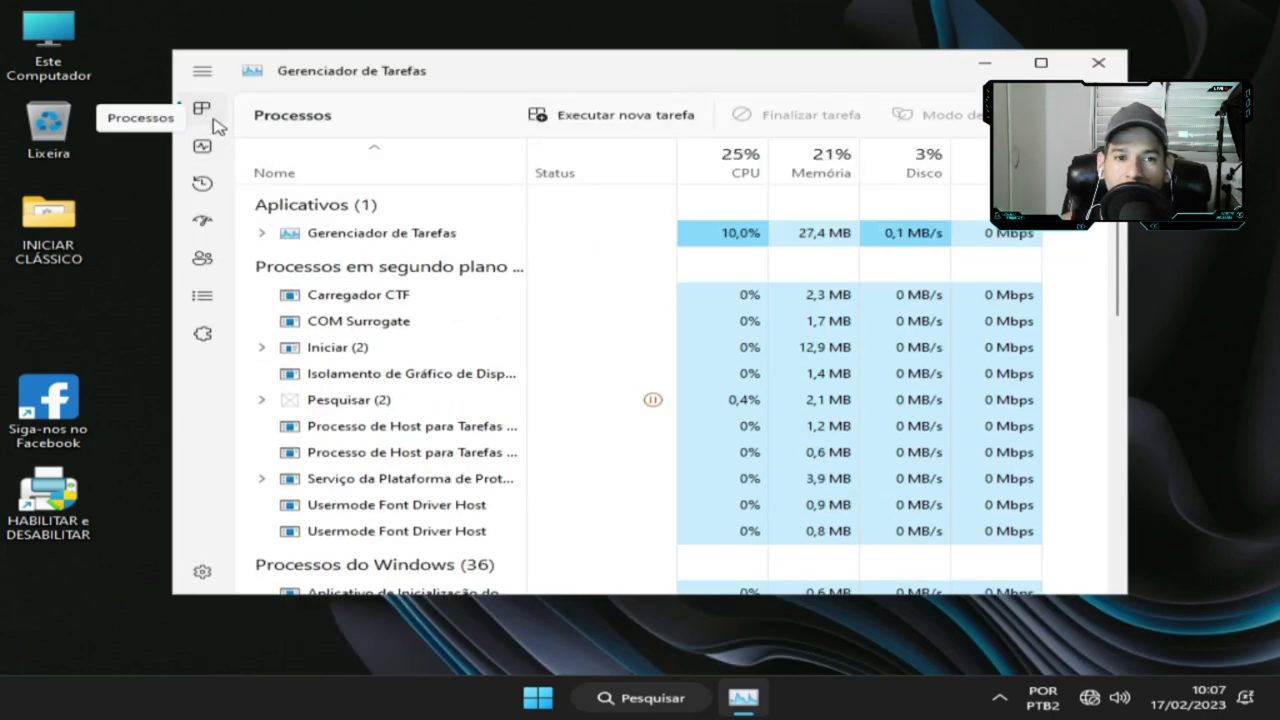
click(202, 148)
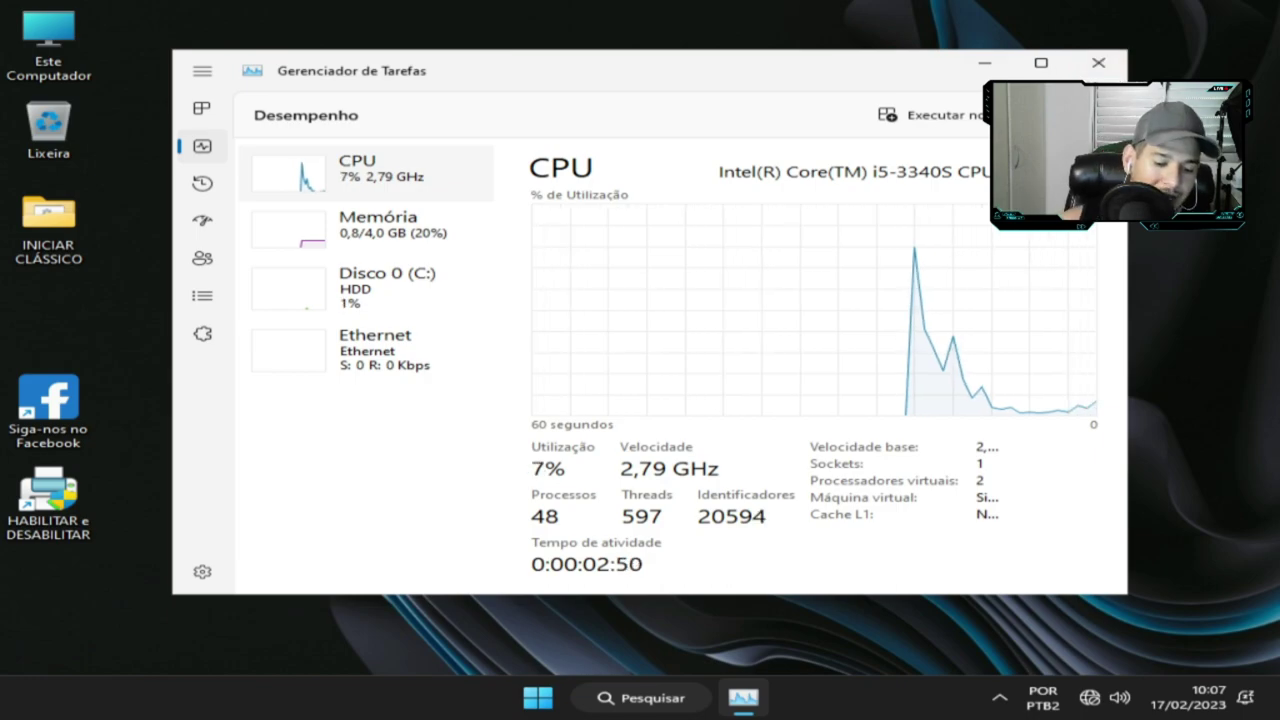
Open Explorador de Arquivos and examine the properties of Disco Local (C:) for used and free space
key(super)
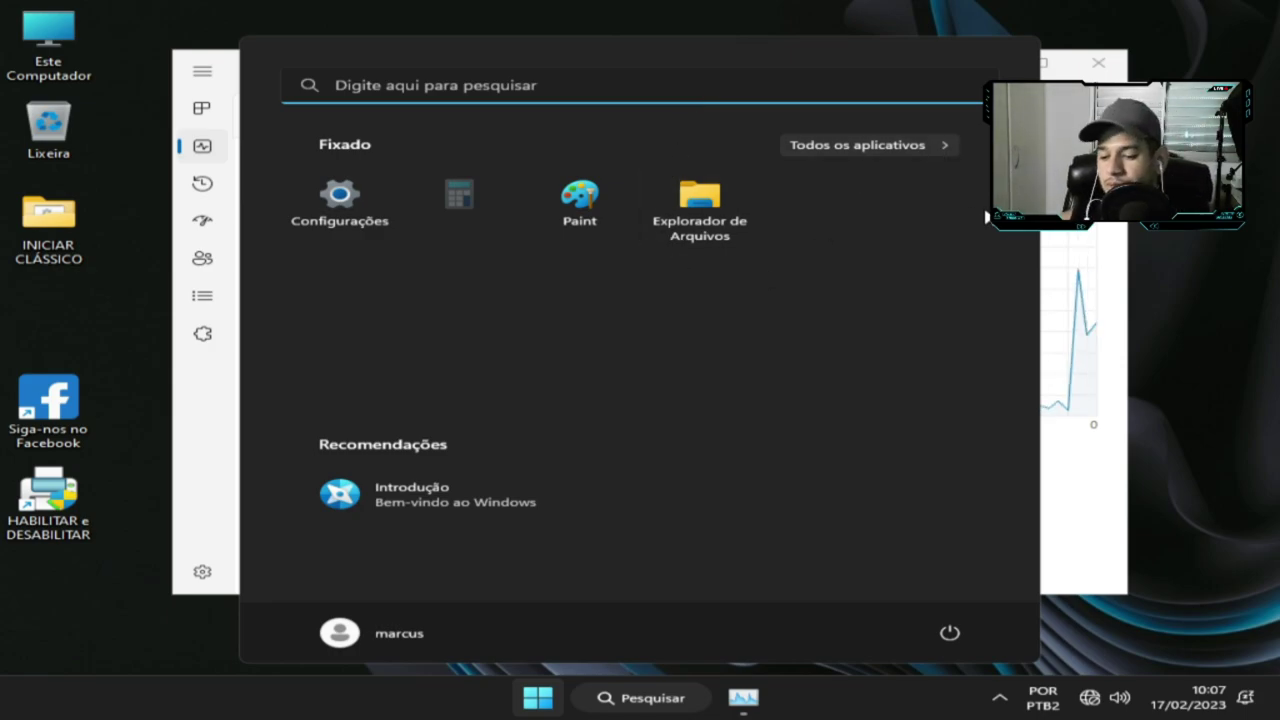
click(703, 212)
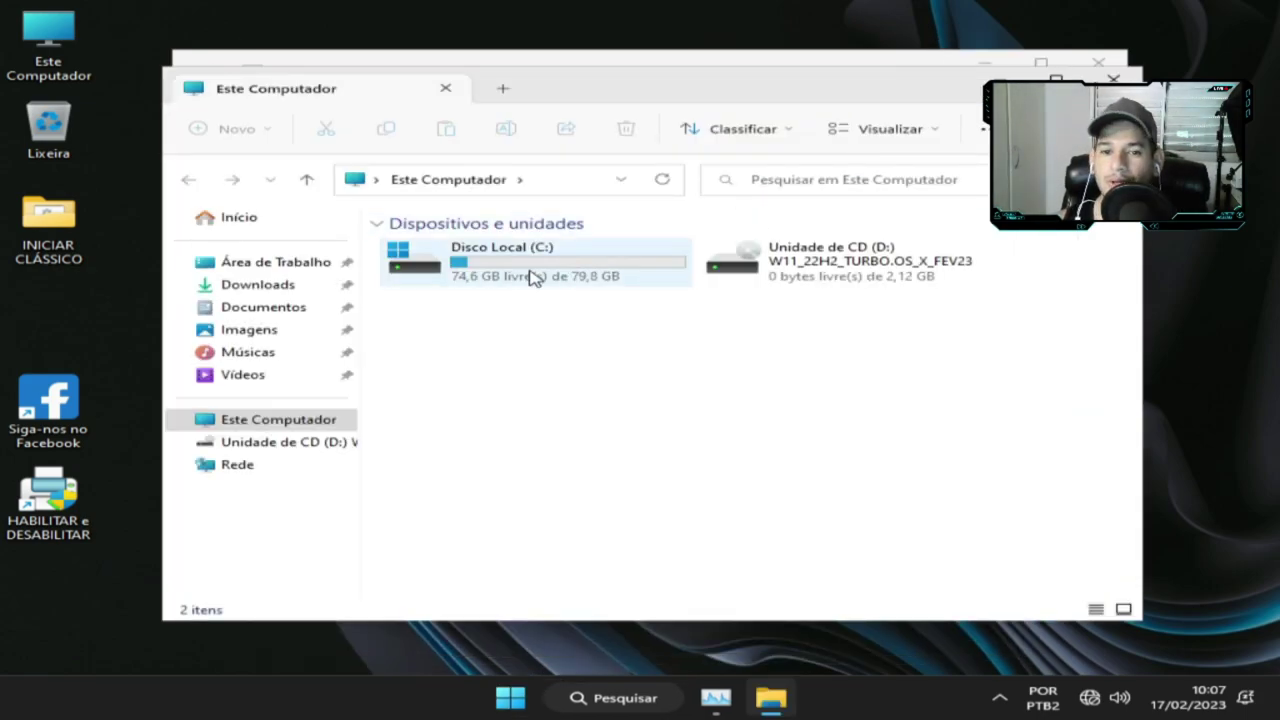
drag(836, 100, 727, 120)
right_click(428, 287)
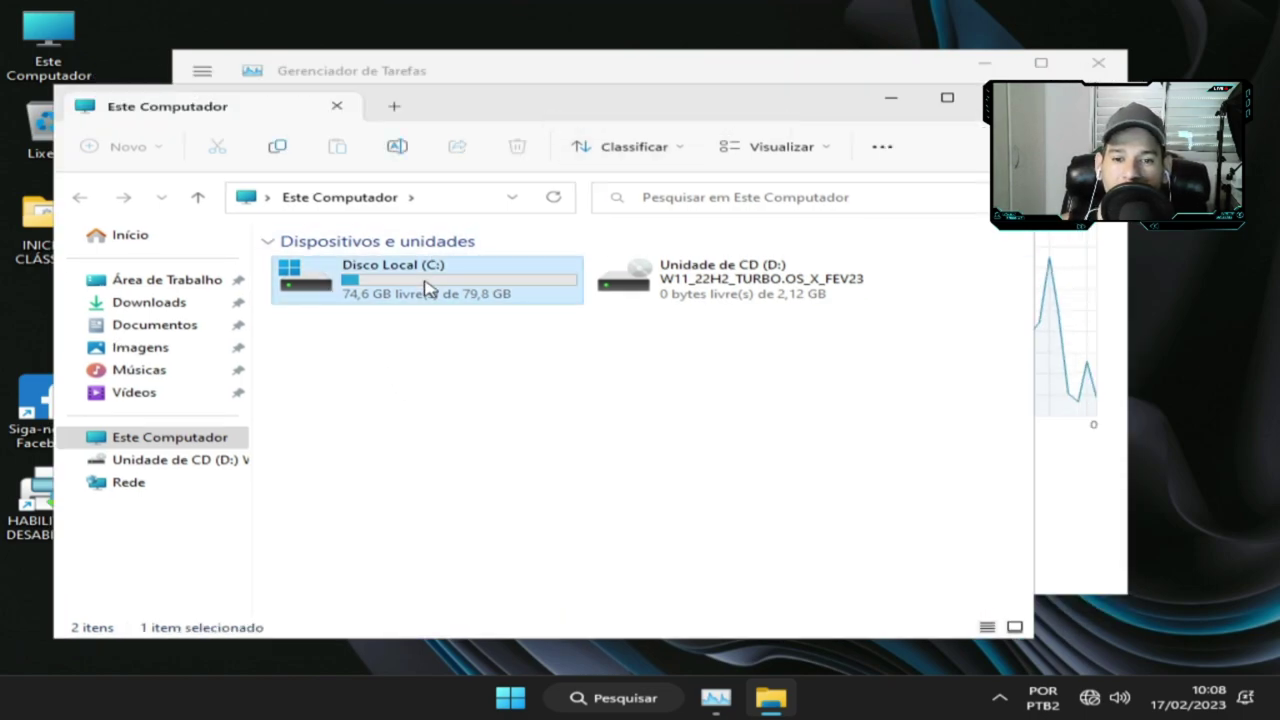
click(530, 524)
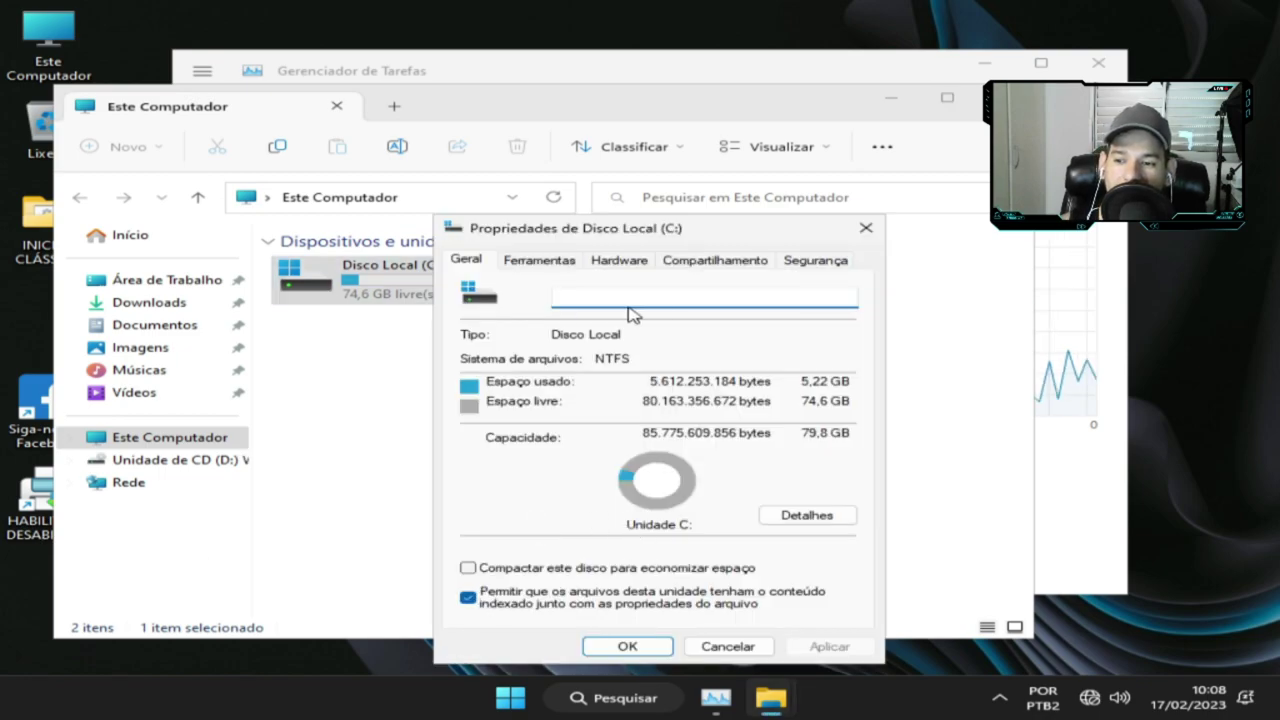
click(864, 229)
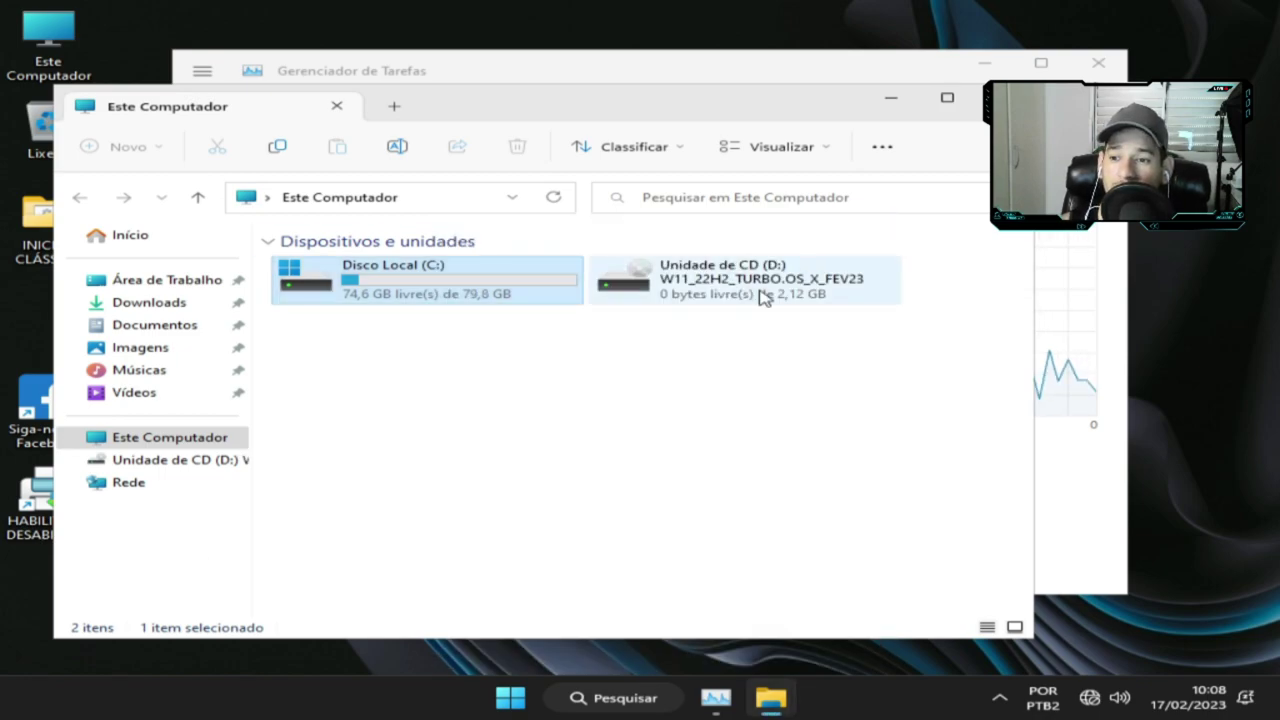
Examine the properties of the CD drive (D:) for the size of the Windows image
right_click(763, 294)
click(828, 534)
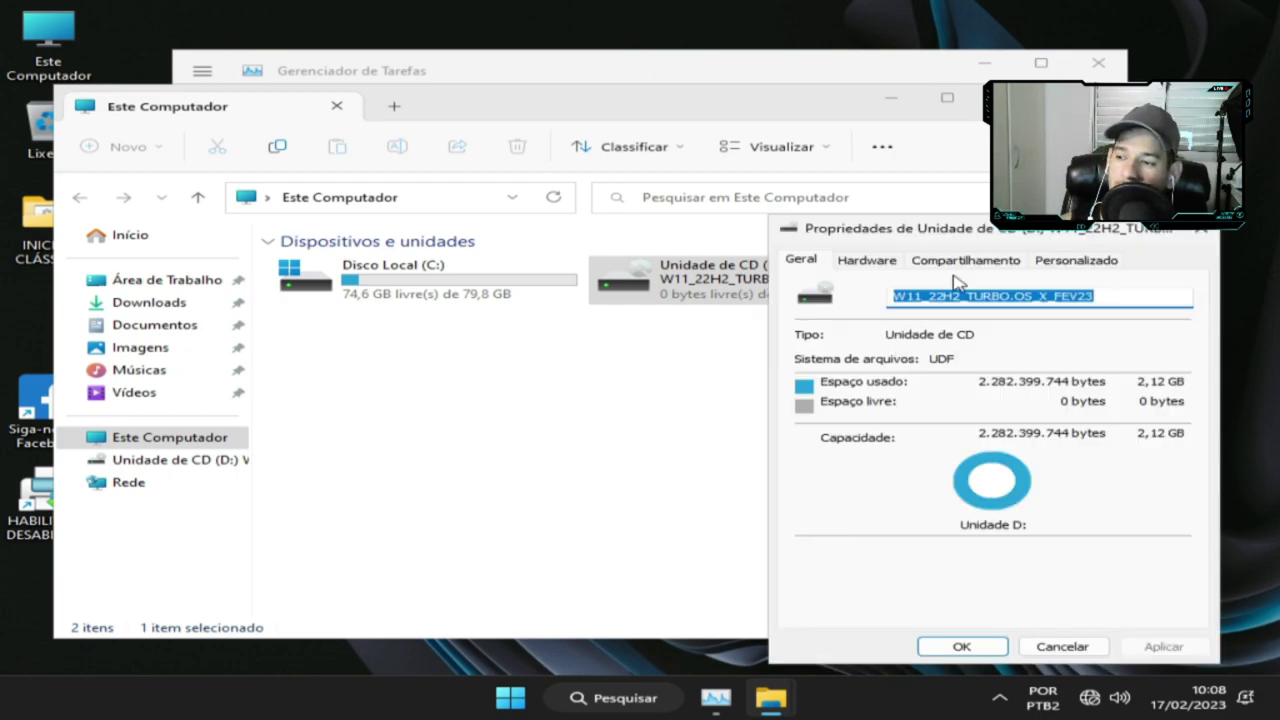
drag(997, 235, 589, 235)
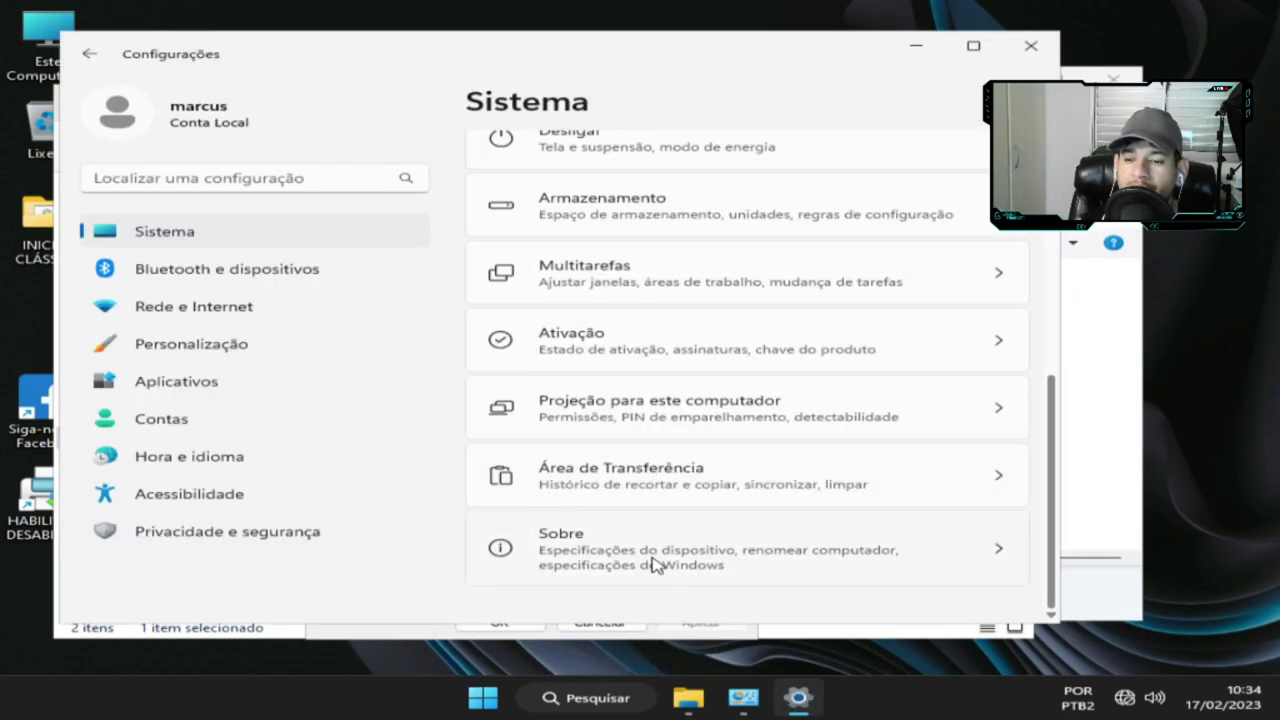
Review the device, Windows and support specifications on the Sobre page of Configurações
click(655, 565)
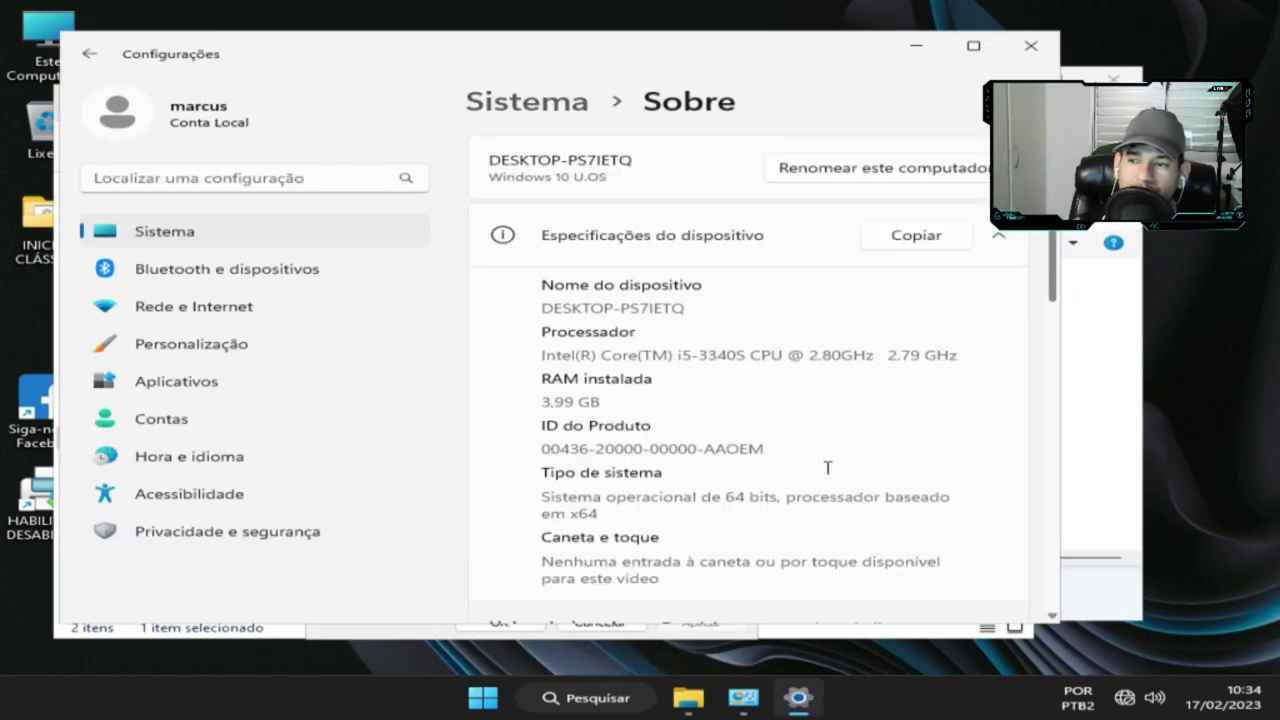
scroll(835, 495, down, 3)
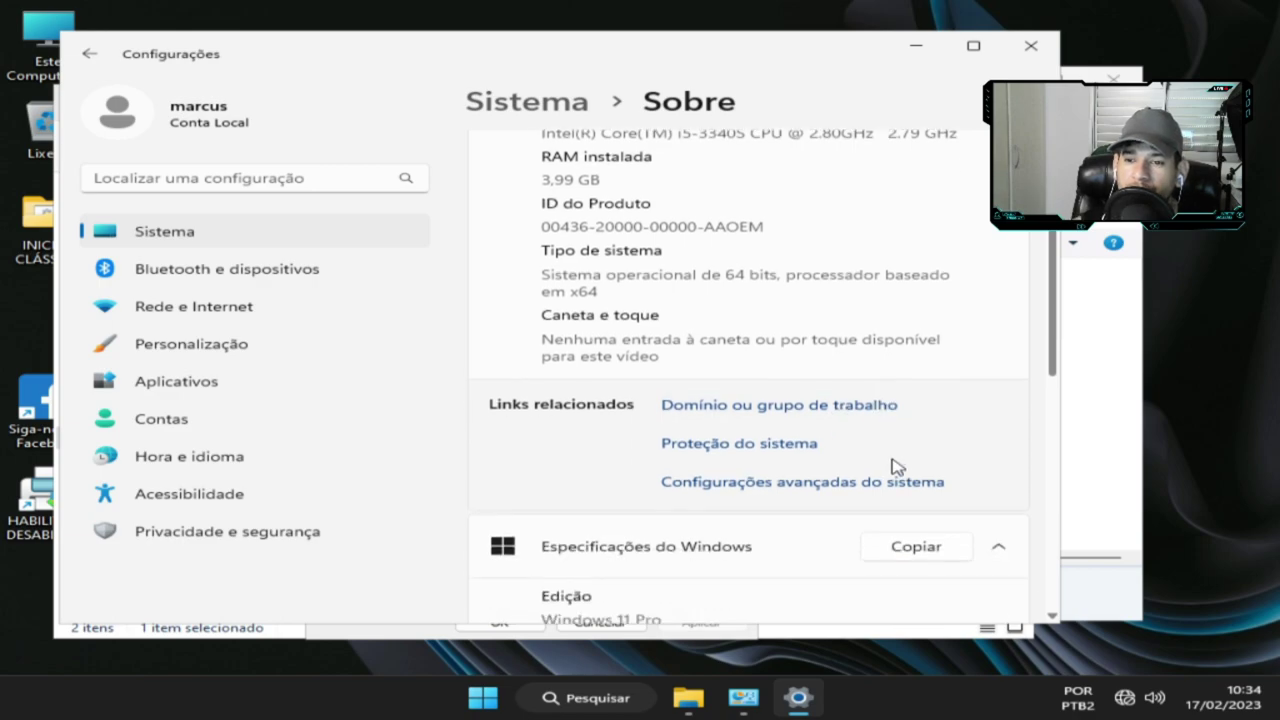
scroll(780, 531, down, 5)
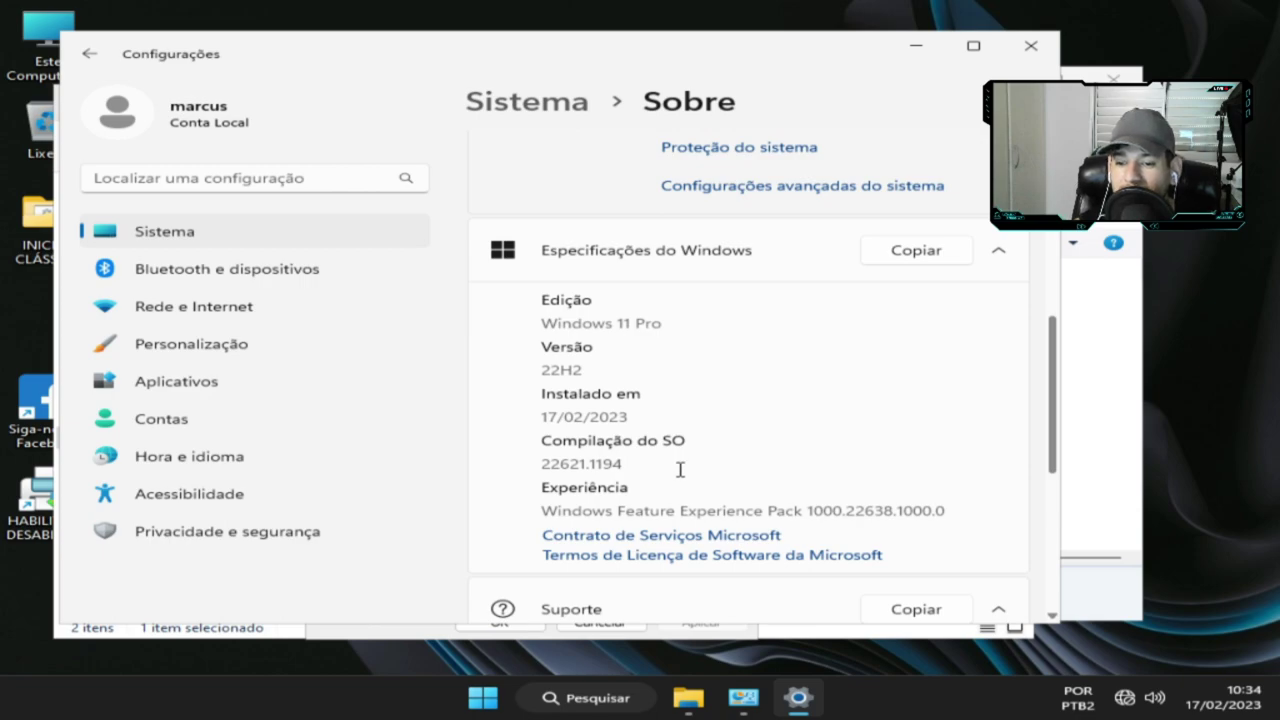
scroll(735, 484, down, 2)
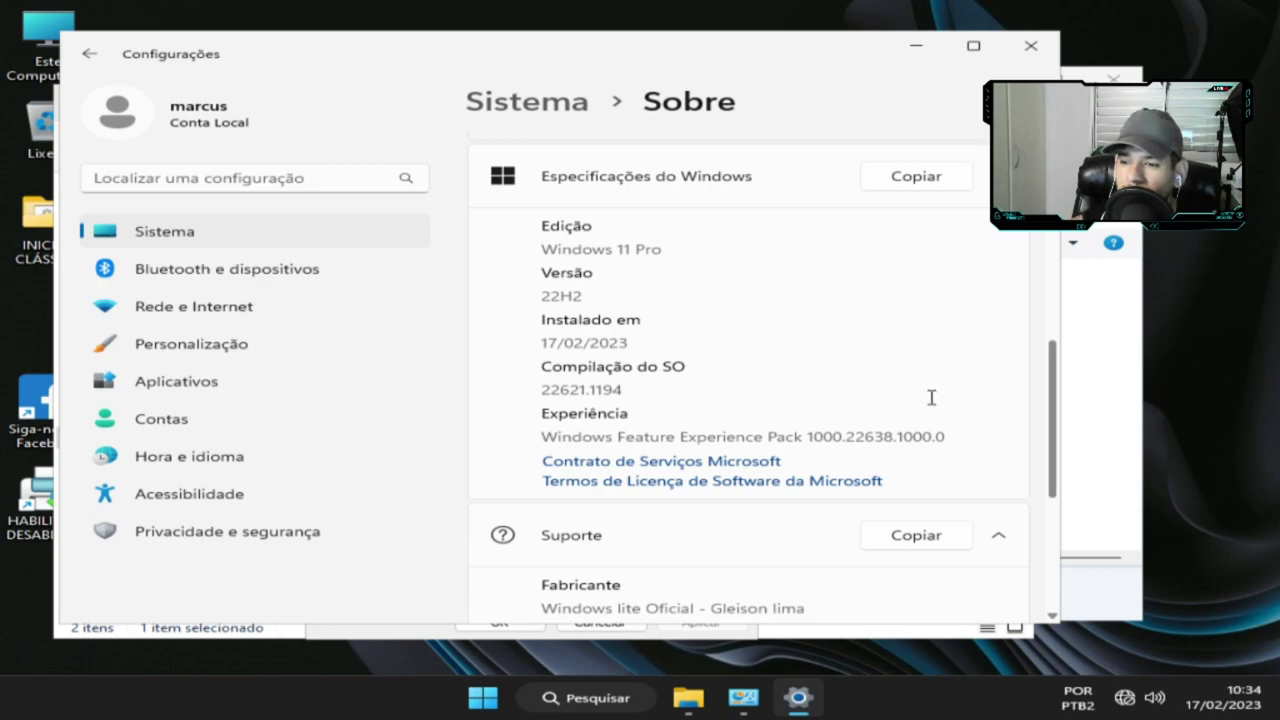
scroll(910, 440, down, 1)
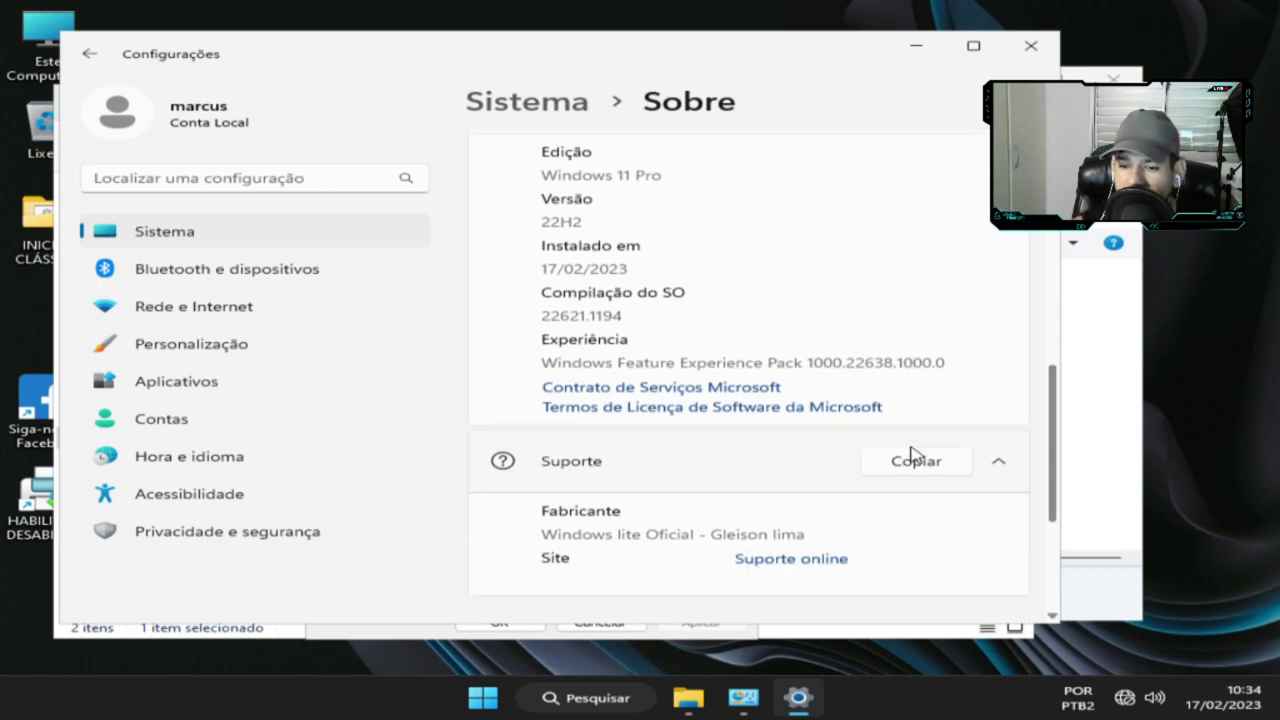
scroll(907, 467, down, 4)
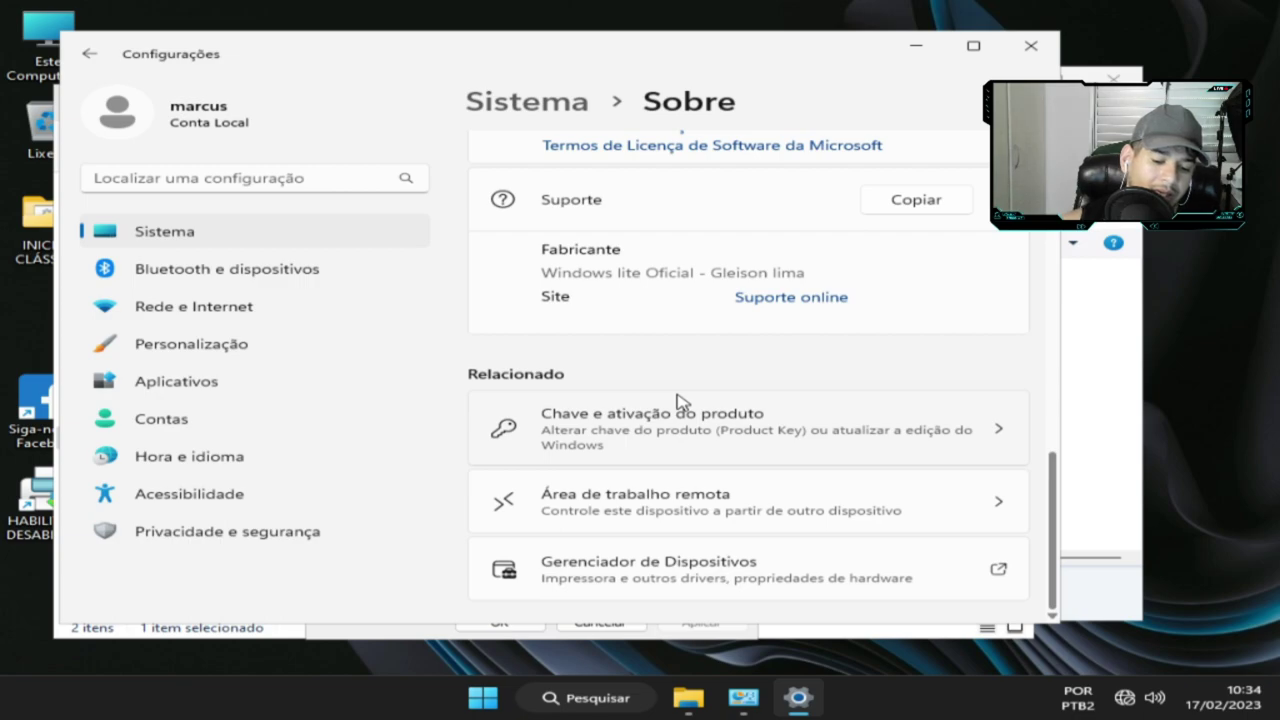
Run winver to view the Windows version information
key(super+r)
text(wi)
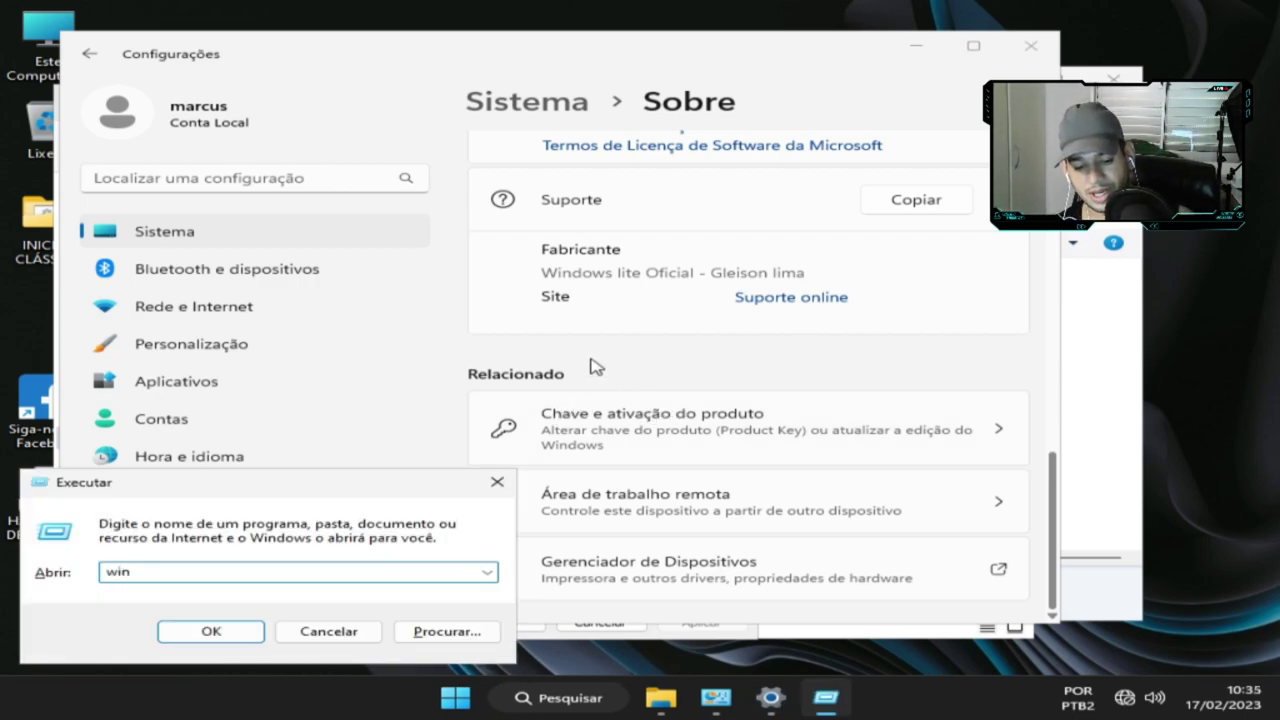
text(nver)
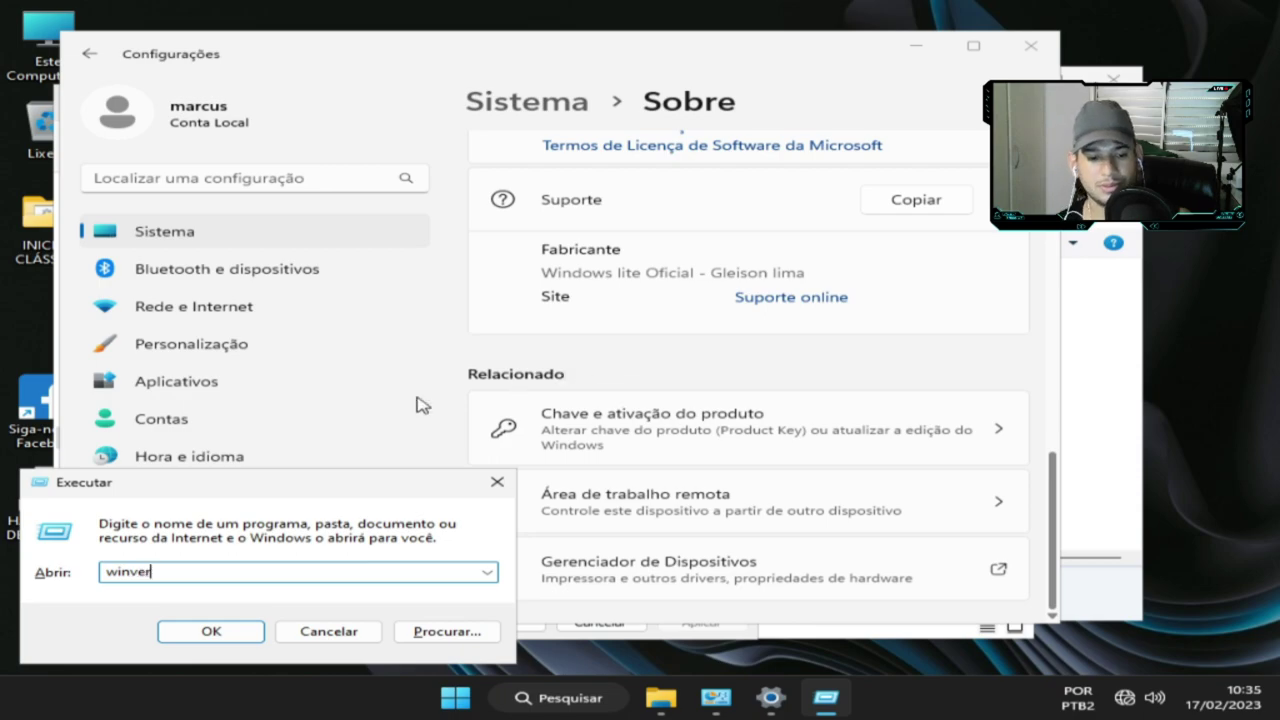
click(182, 638)
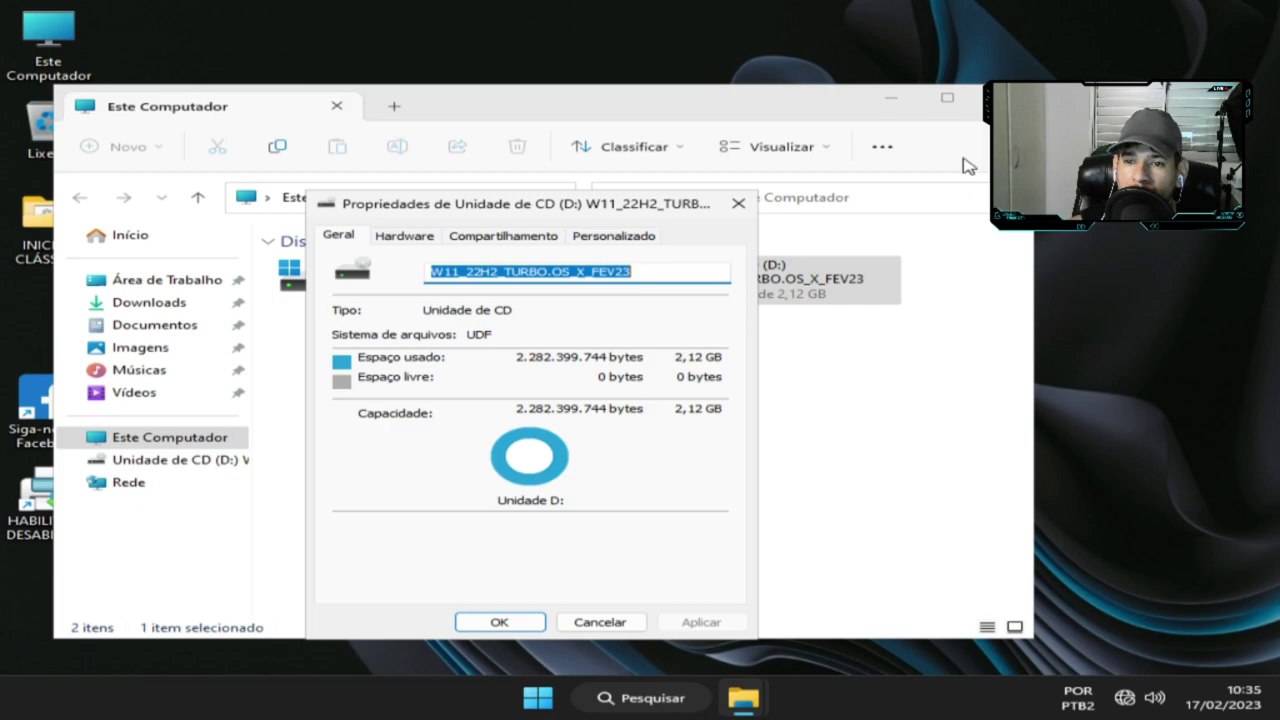
Close the drive properties and Explorer windows, and run INSTALADOR from the desktop's INICIAR CLÁSSICO folder
click(738, 203)
click(1005, 98)
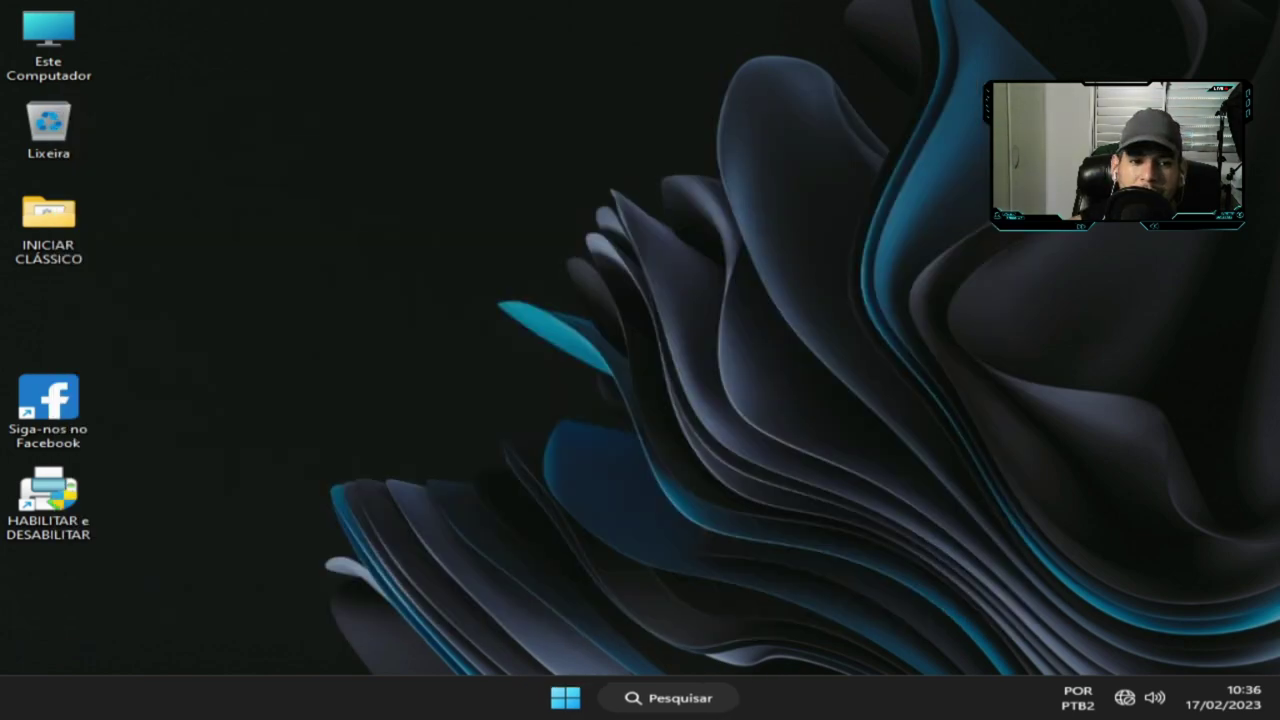
double_click(70, 252)
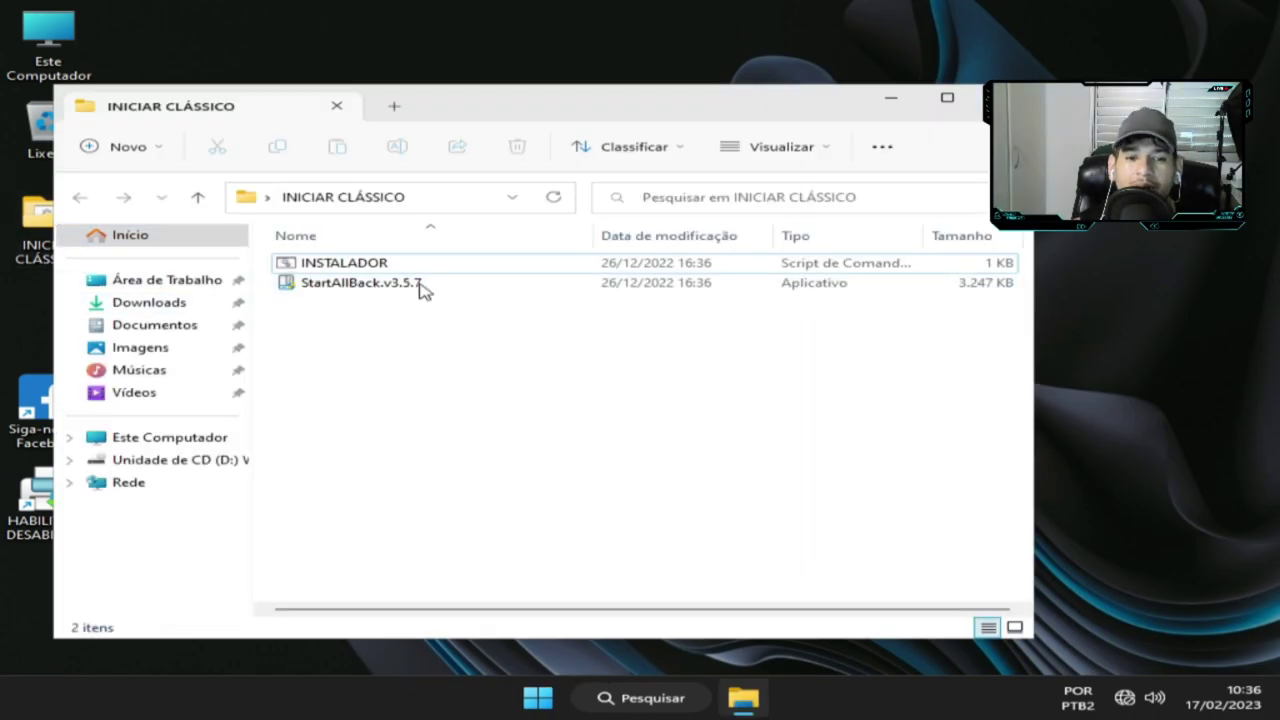
click(345, 265)
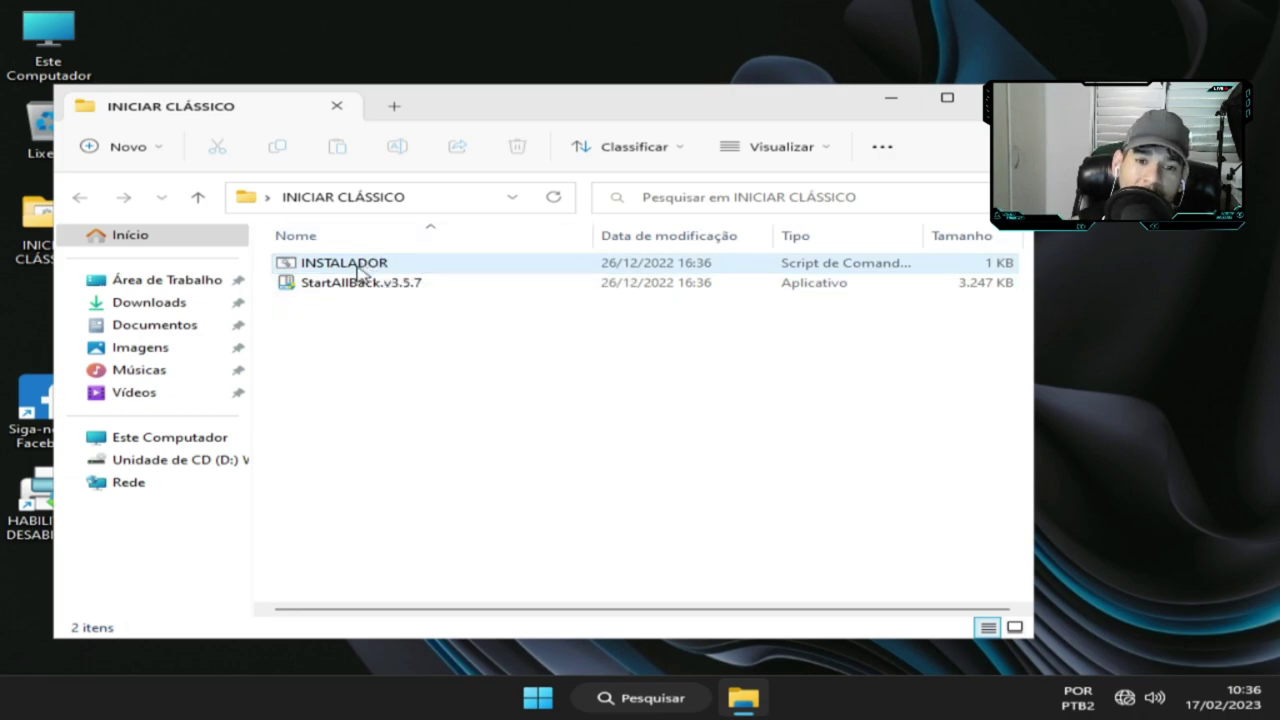
double_click(362, 264)
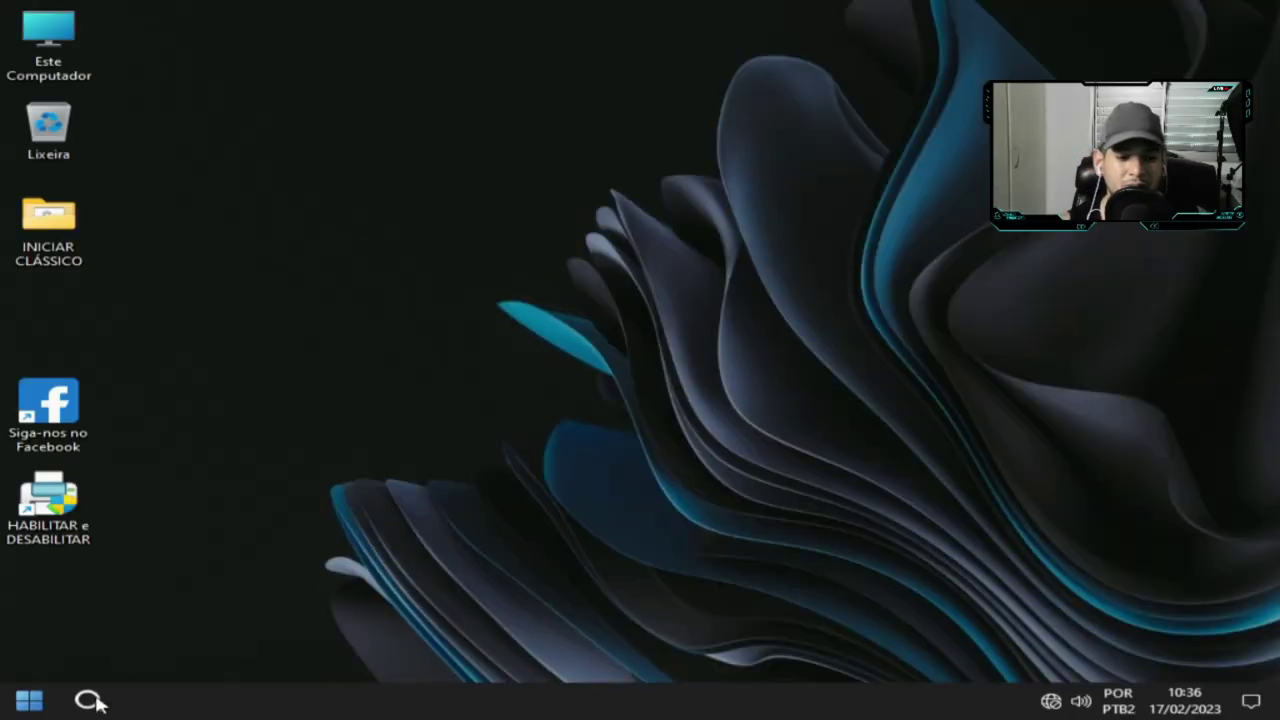
Look over the taskbar search and the classic Start menu, and return to the StartAllBack configuration window
click(89, 700)
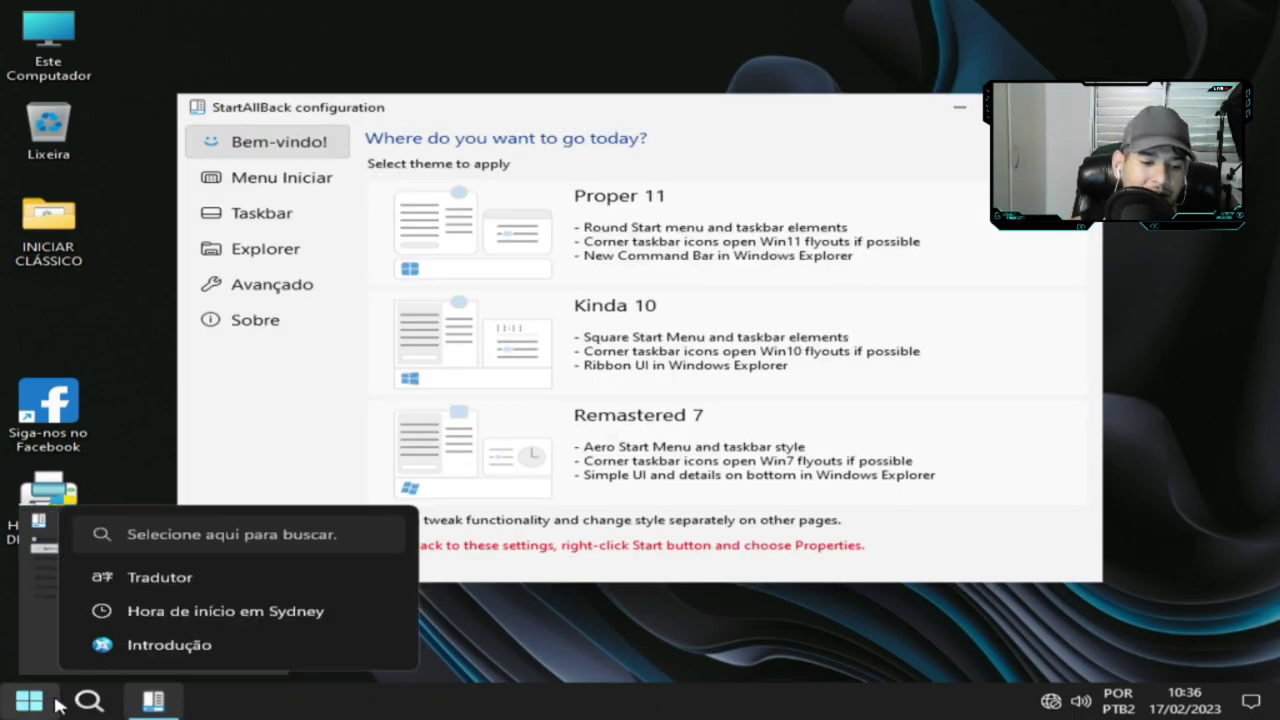
click(28, 701)
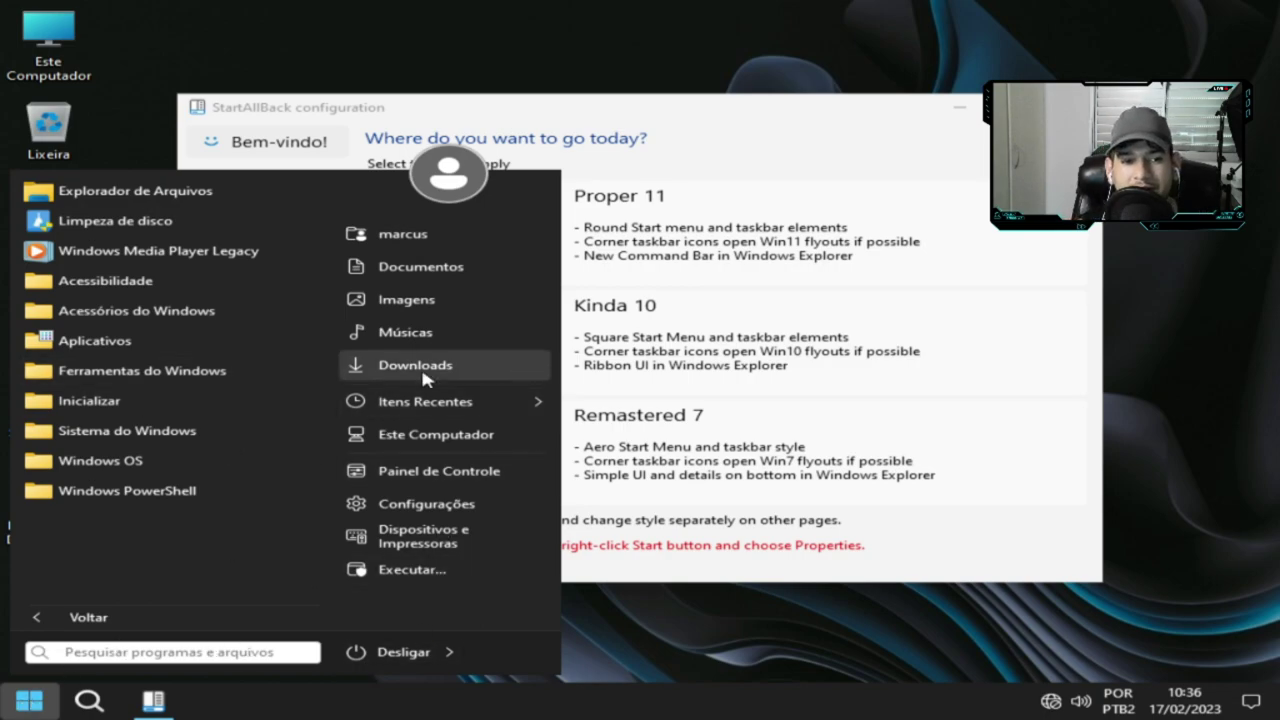
click(980, 194)
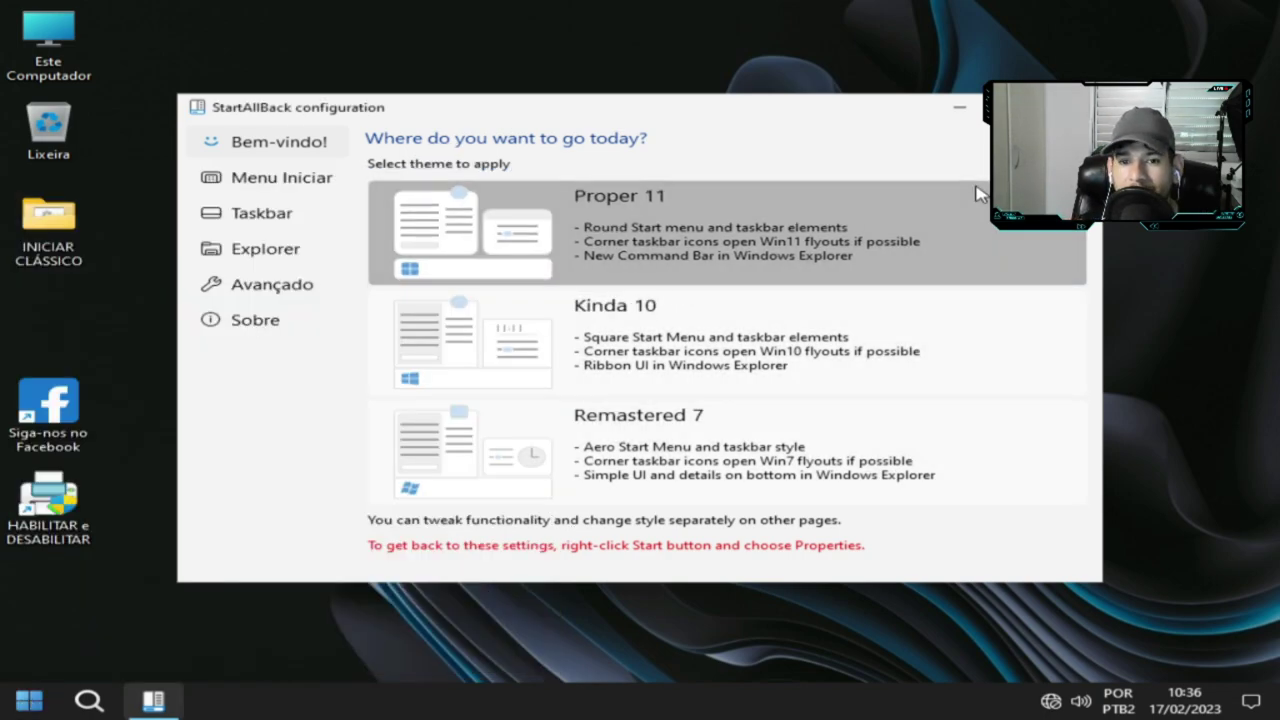
Change the Start button icon to the green clover and view the Explorer style options
click(279, 214)
click(515, 280)
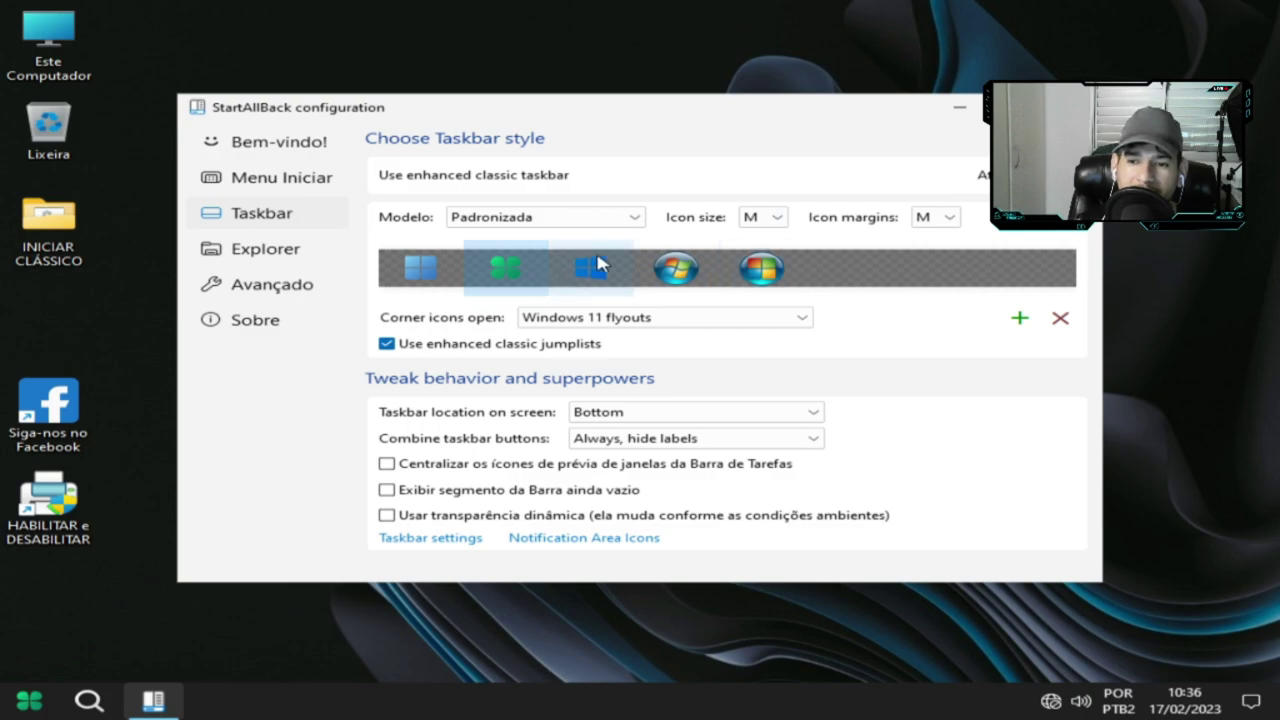
click(266, 250)
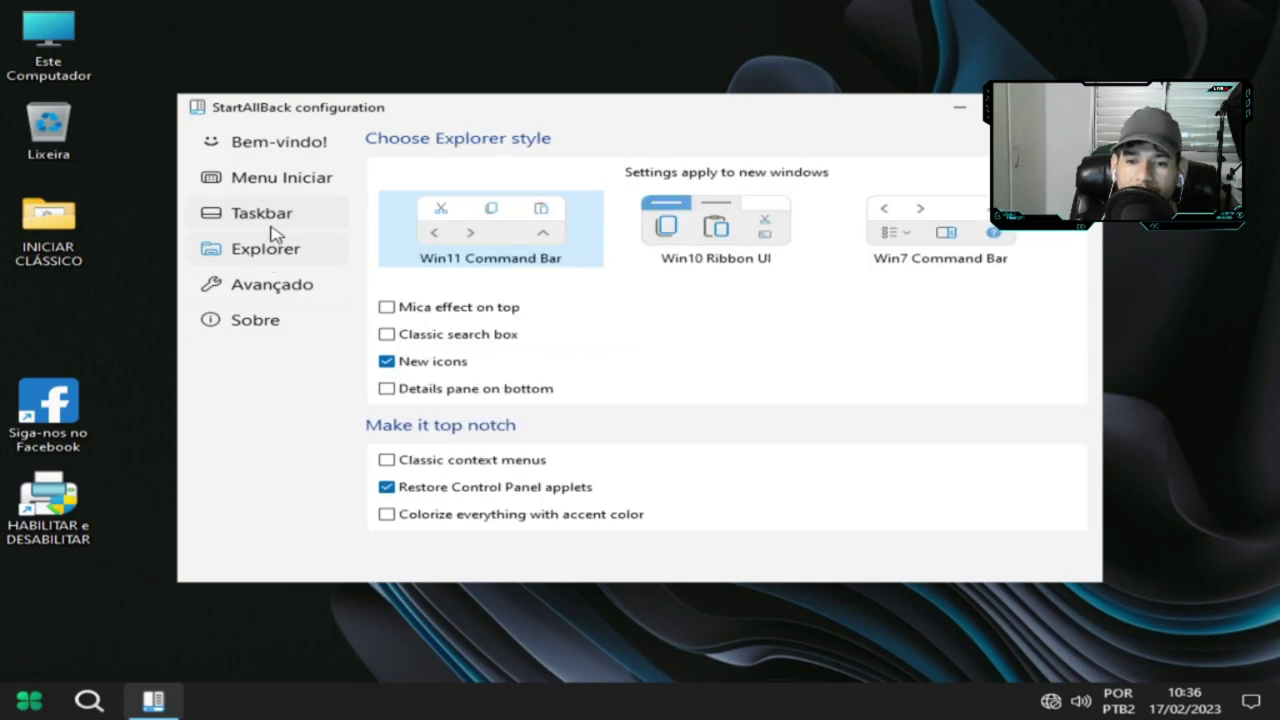
Enable custom colours for the Start menu and the taskbar, and set both effects to Transparente
click(252, 285)
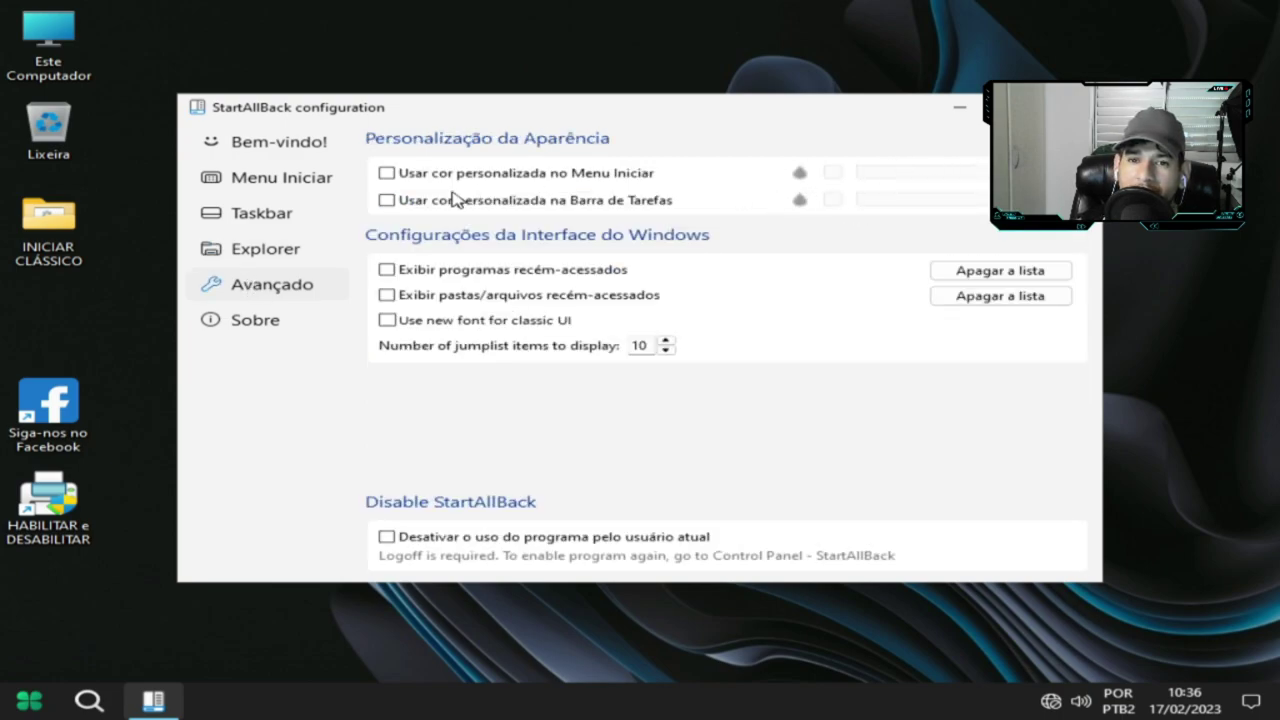
click(386, 173)
click(387, 200)
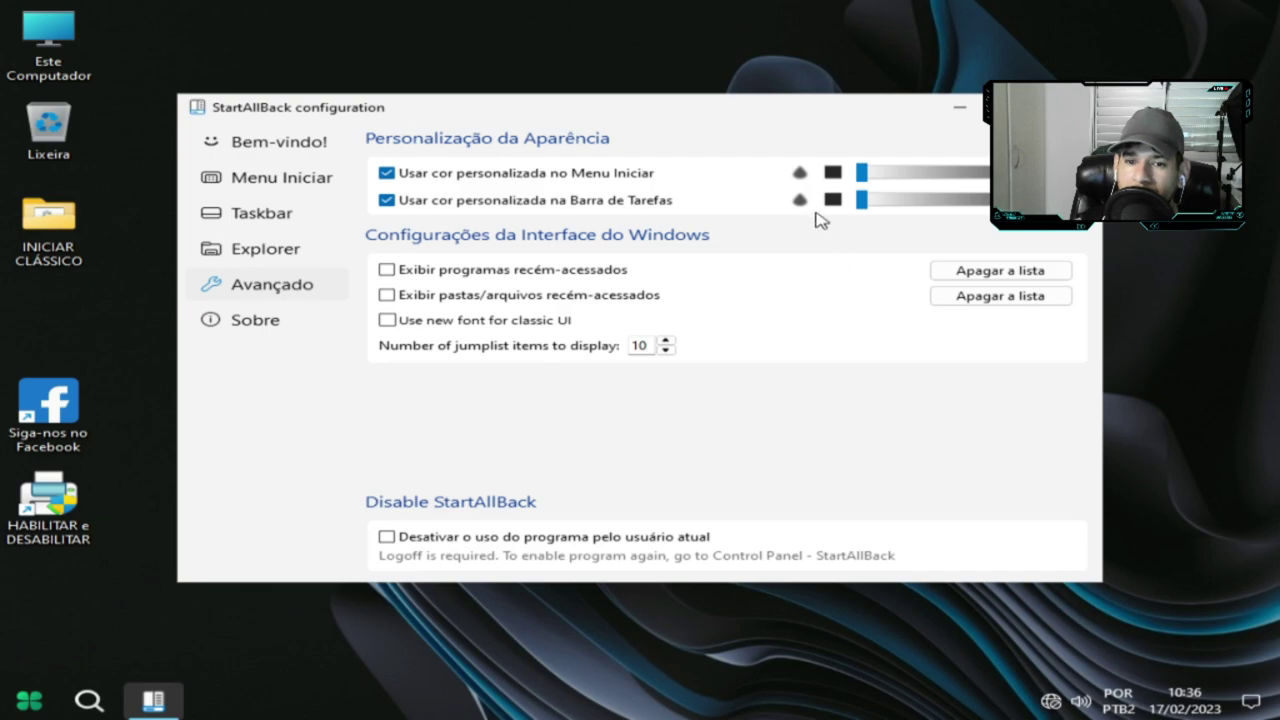
click(800, 172)
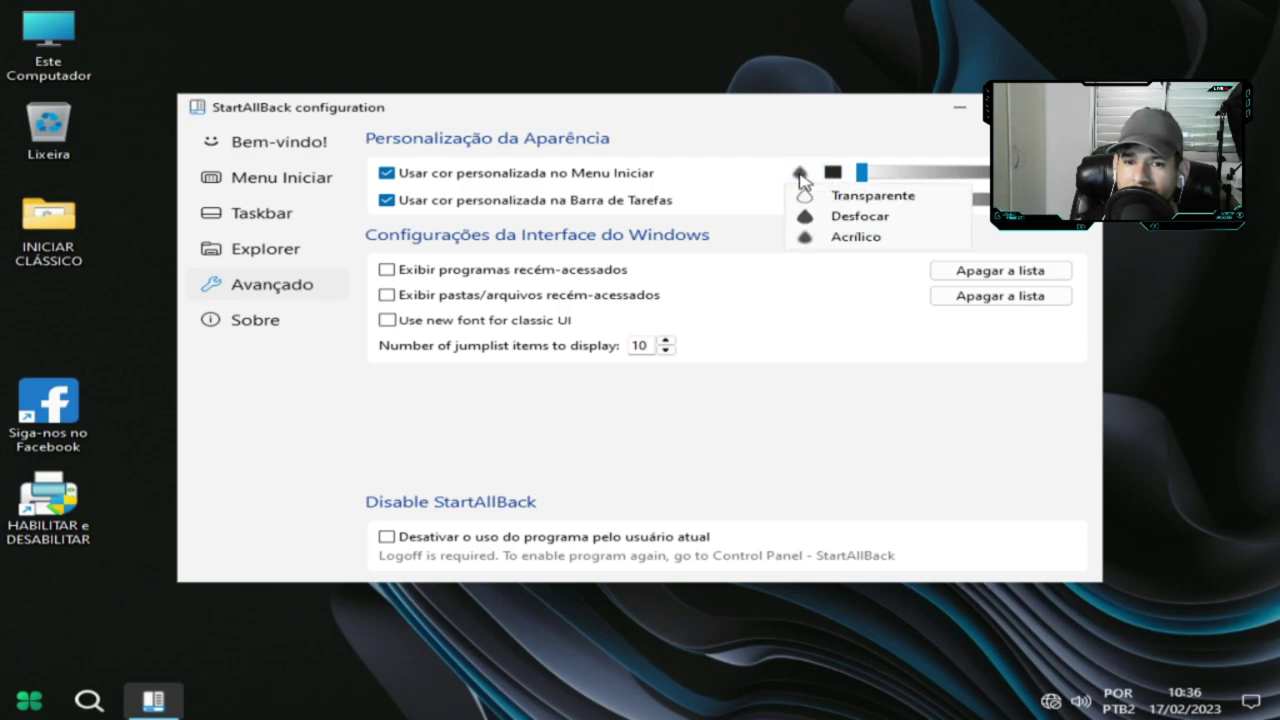
click(806, 196)
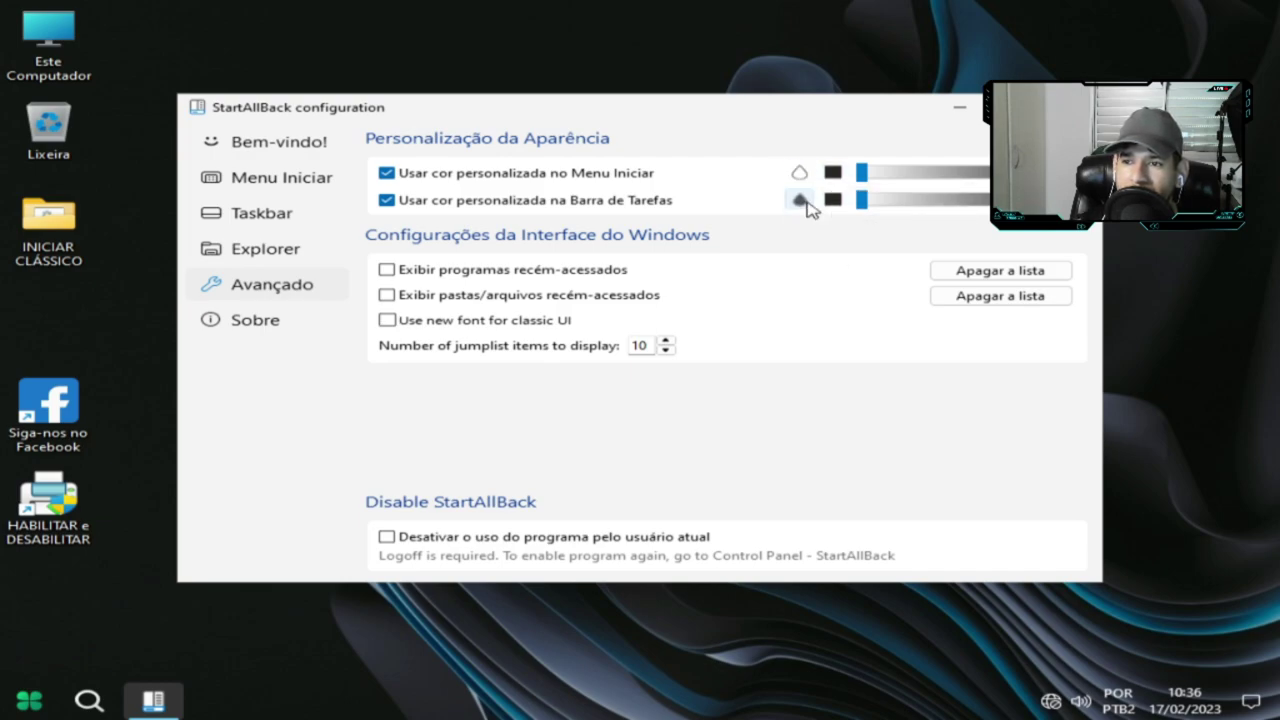
click(801, 200)
click(809, 223)
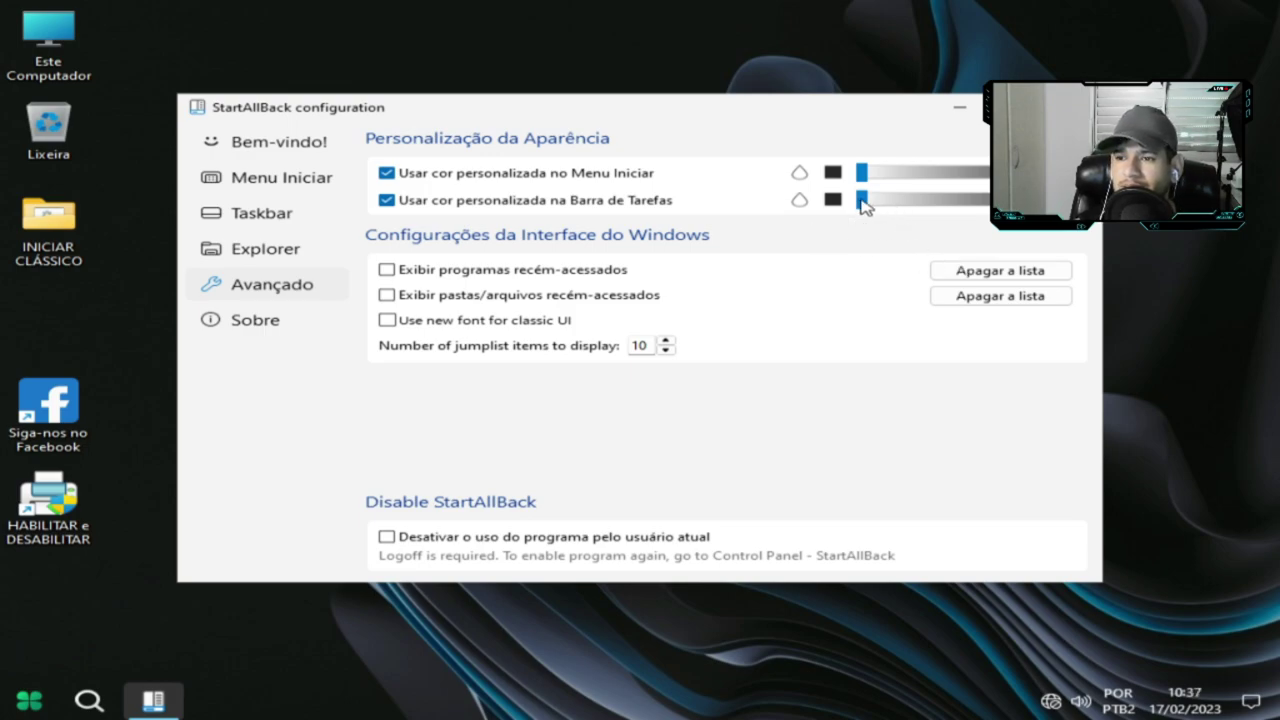
Set the taskbar's custom colour slider to its minimum, check the Start menu's transparency and raise the Start menu's slider
drag(875, 207, 829, 229)
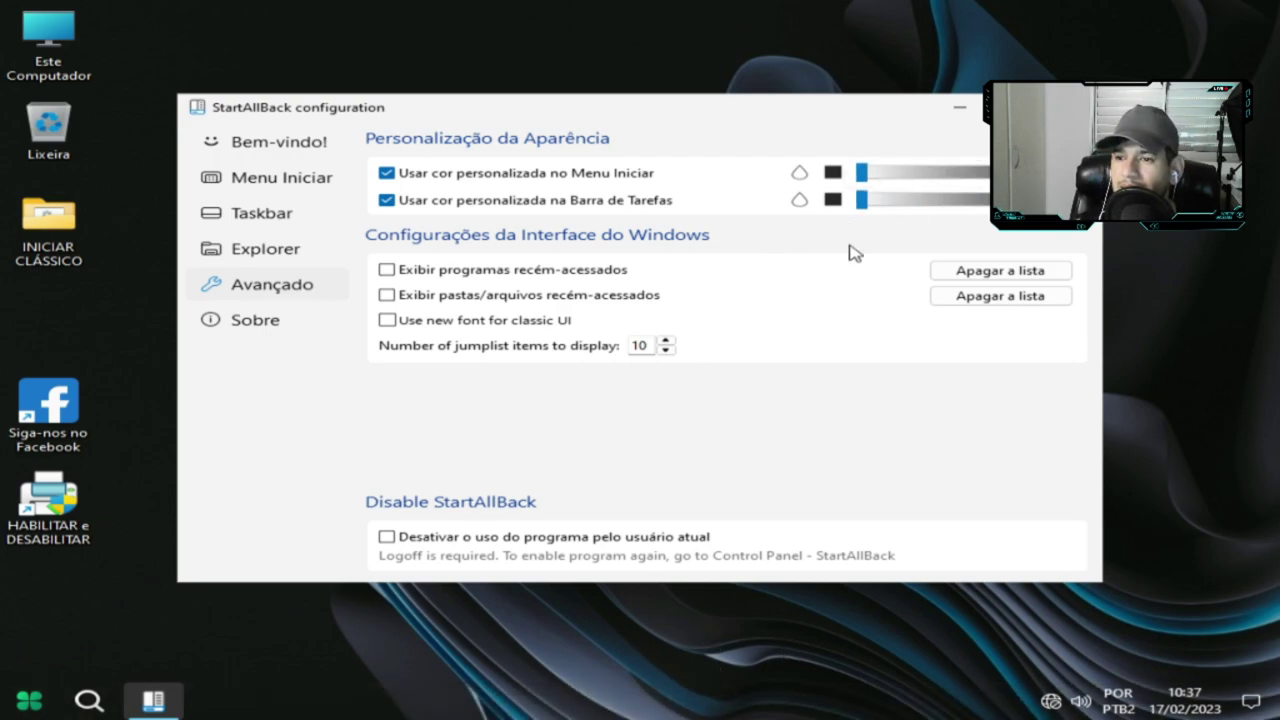
click(30, 700)
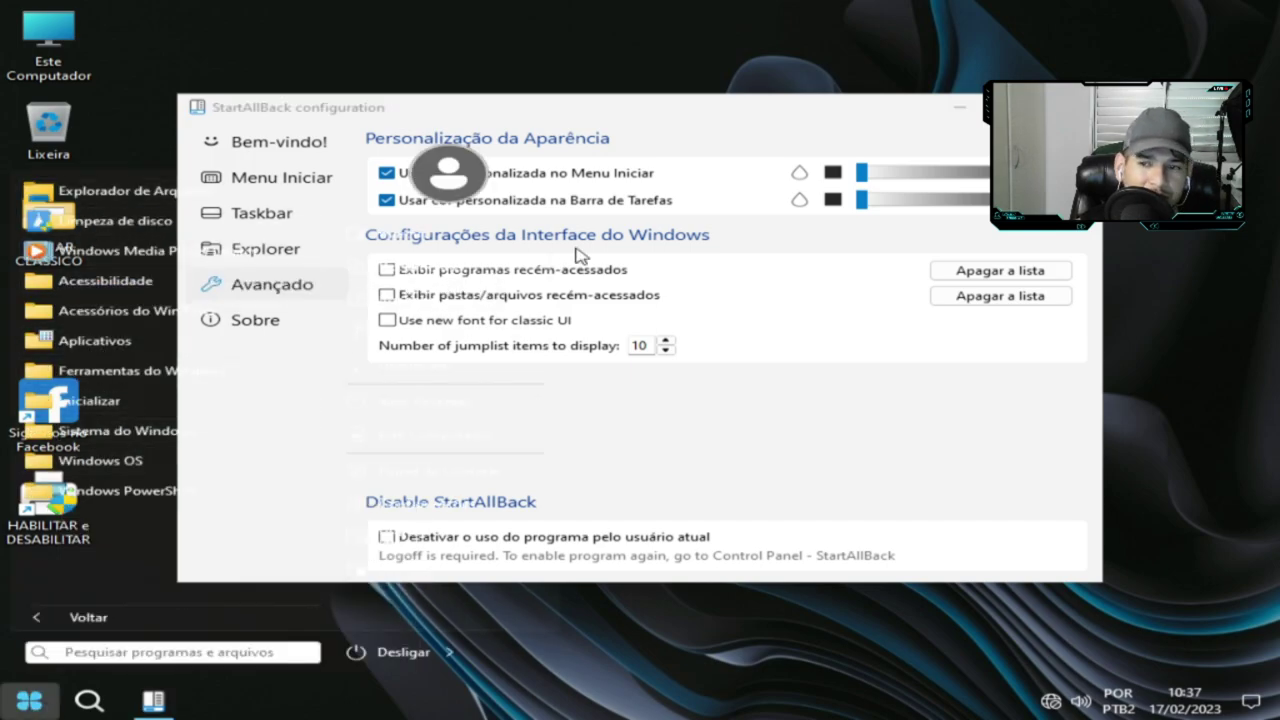
drag(862, 173, 1030, 176)
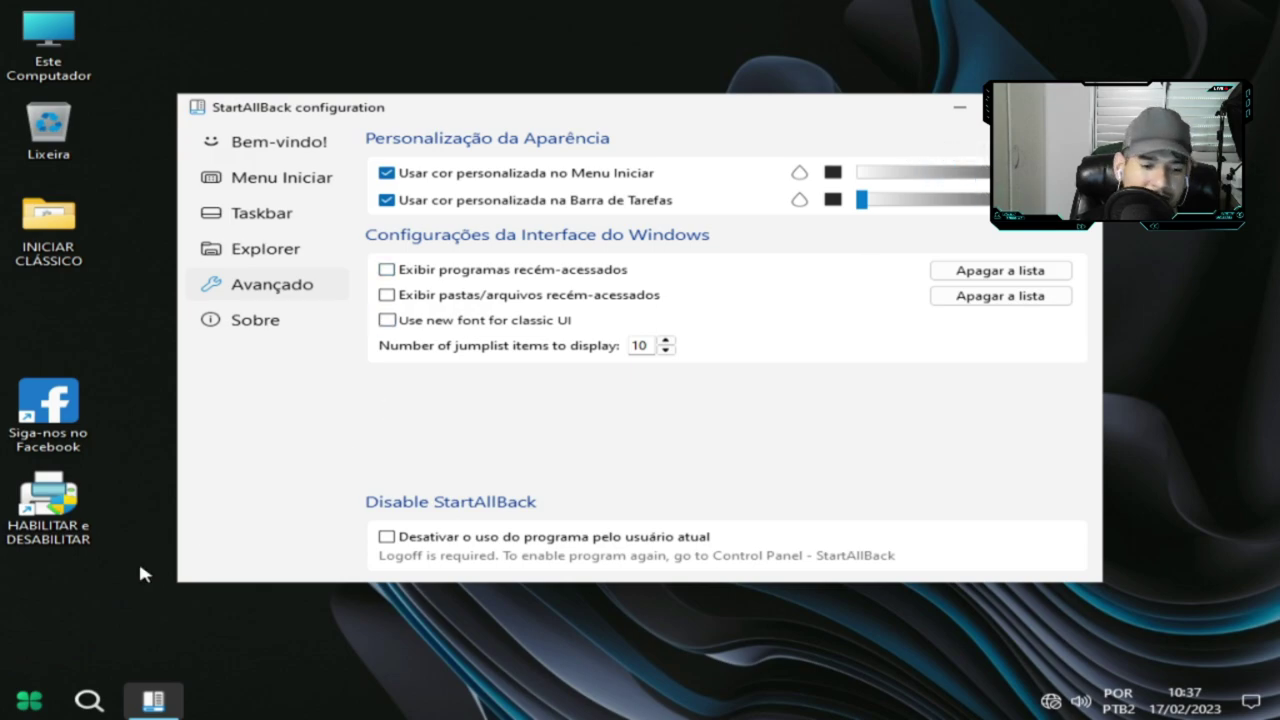
Open the Task Manager and view the CPU performance graph
click(29, 700)
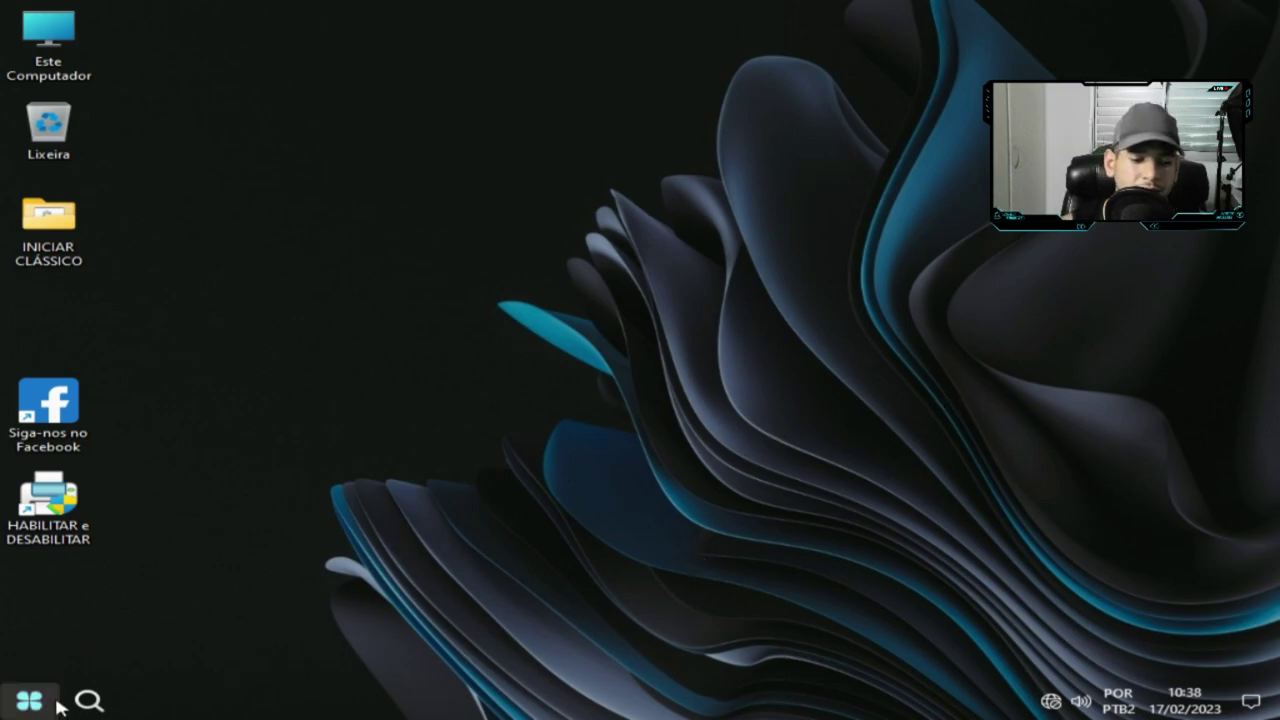
right_click(220, 700)
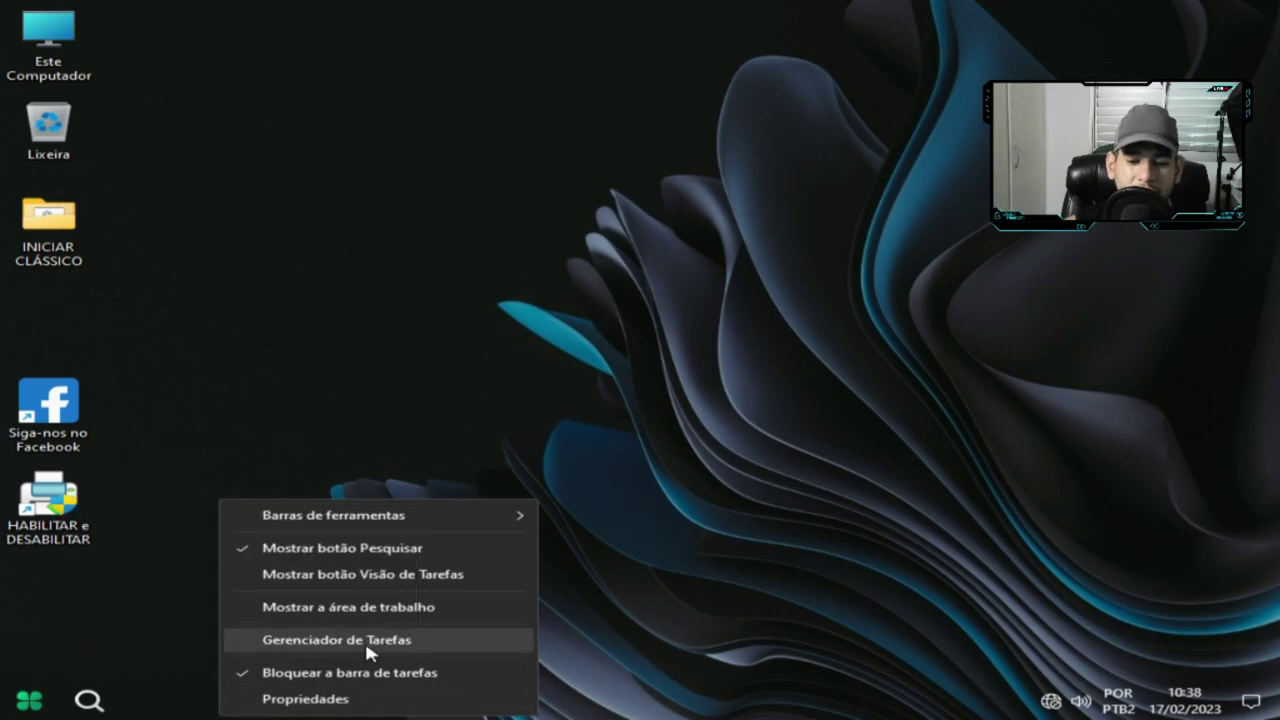
click(368, 644)
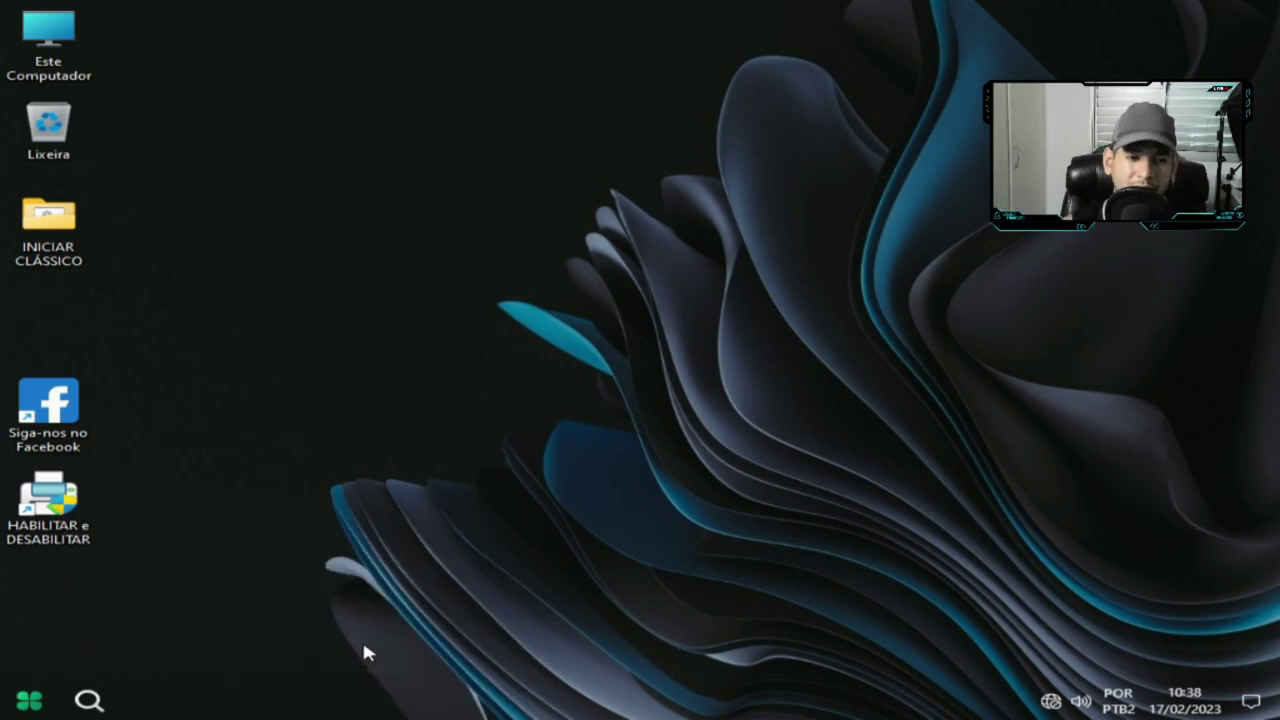
key(ctrl+shift+Escape)
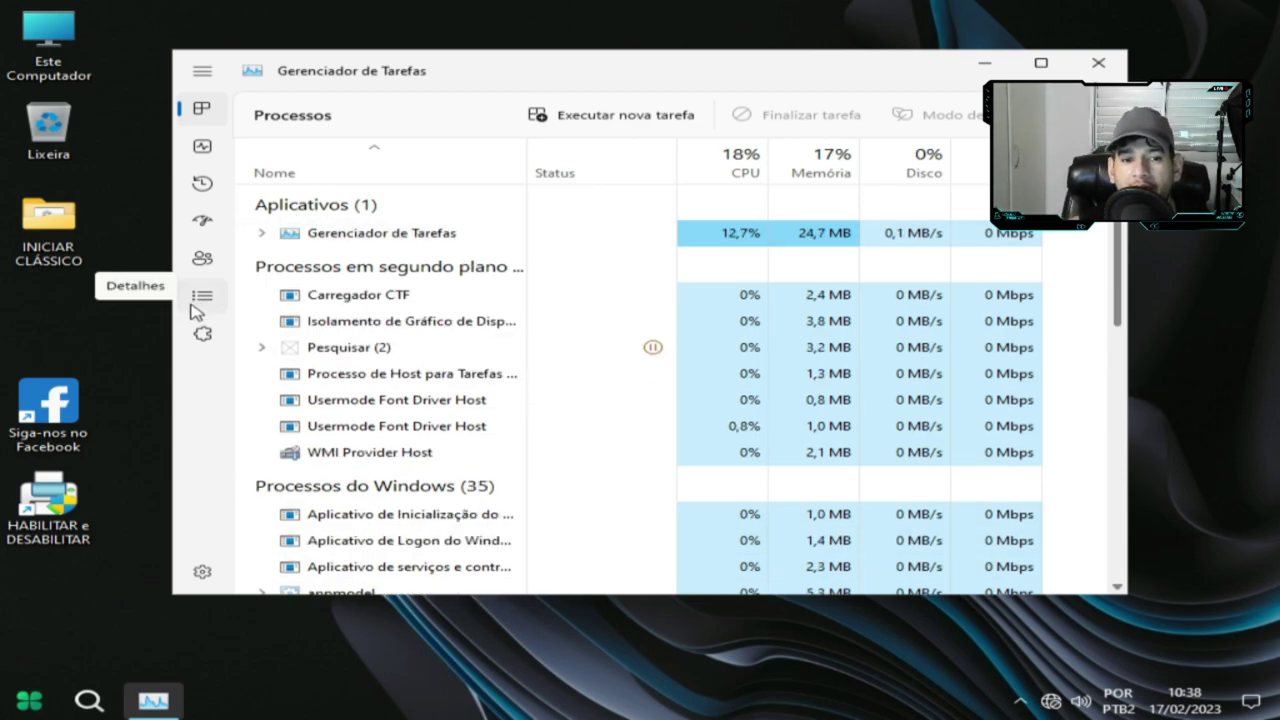
click(208, 151)
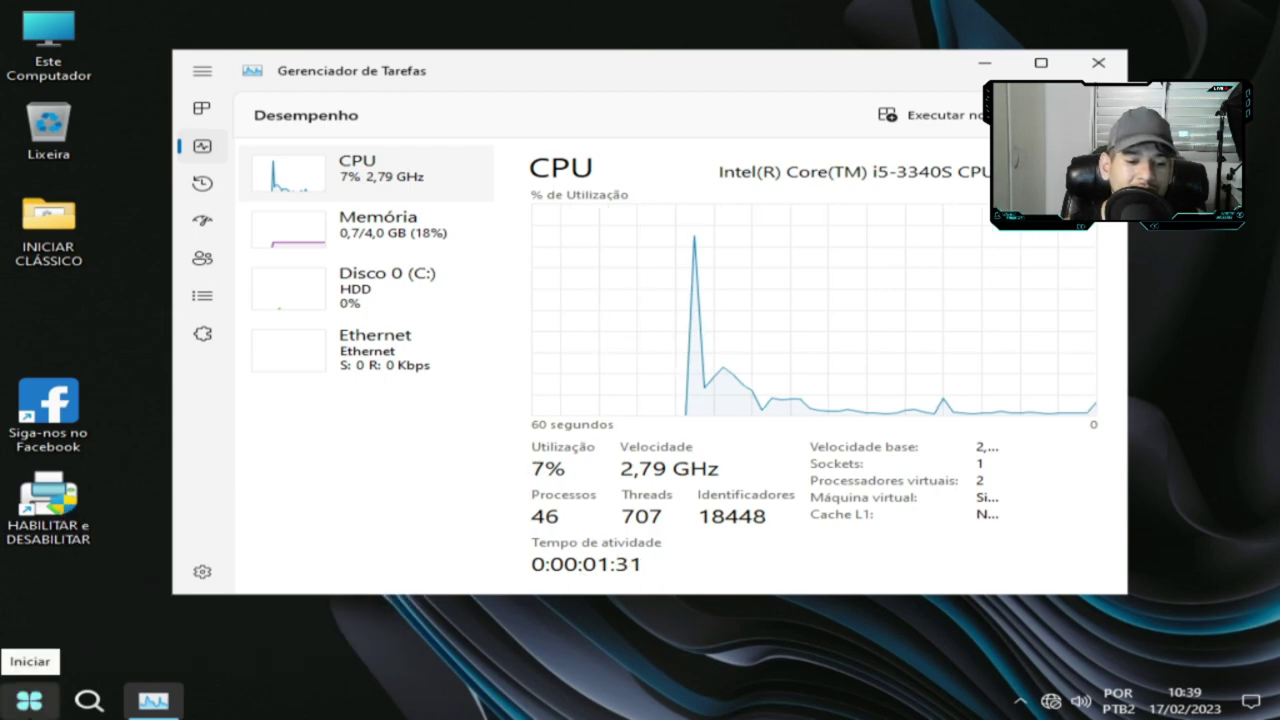
Open Animações from the Start menu's Windows OS folder and view the visual effects and advanced performance options
click(505, 672)
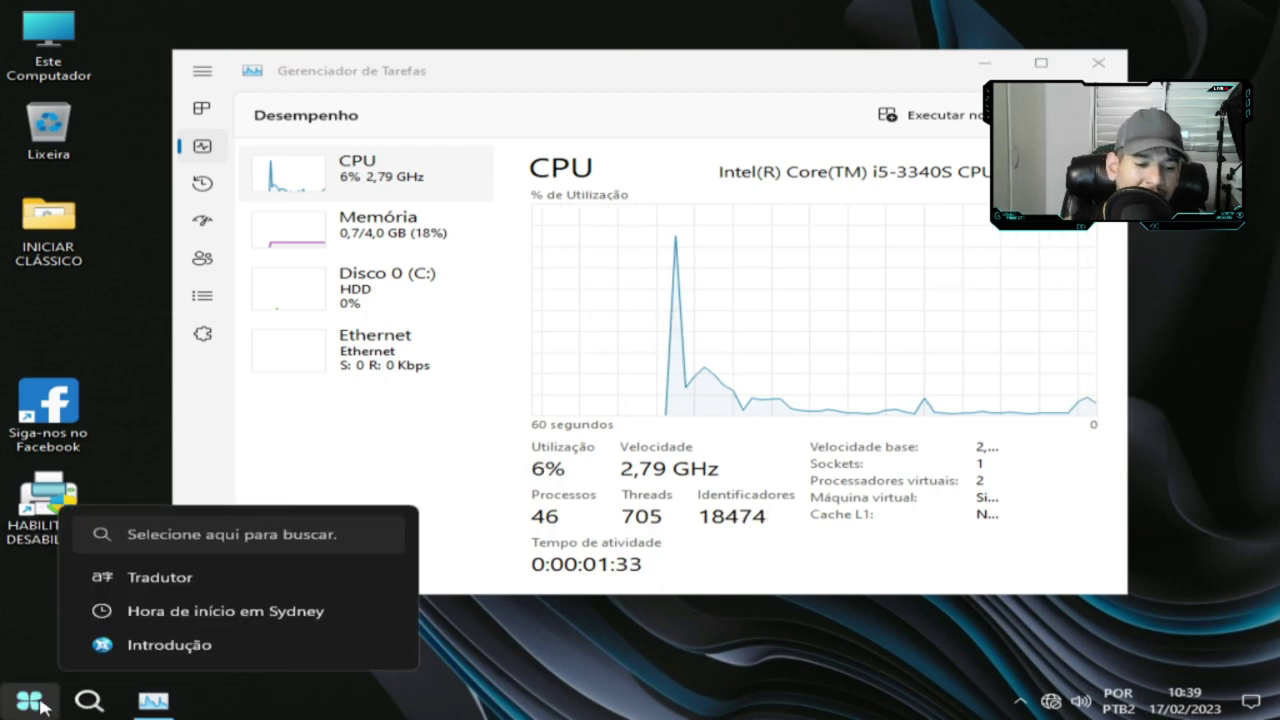
click(30, 700)
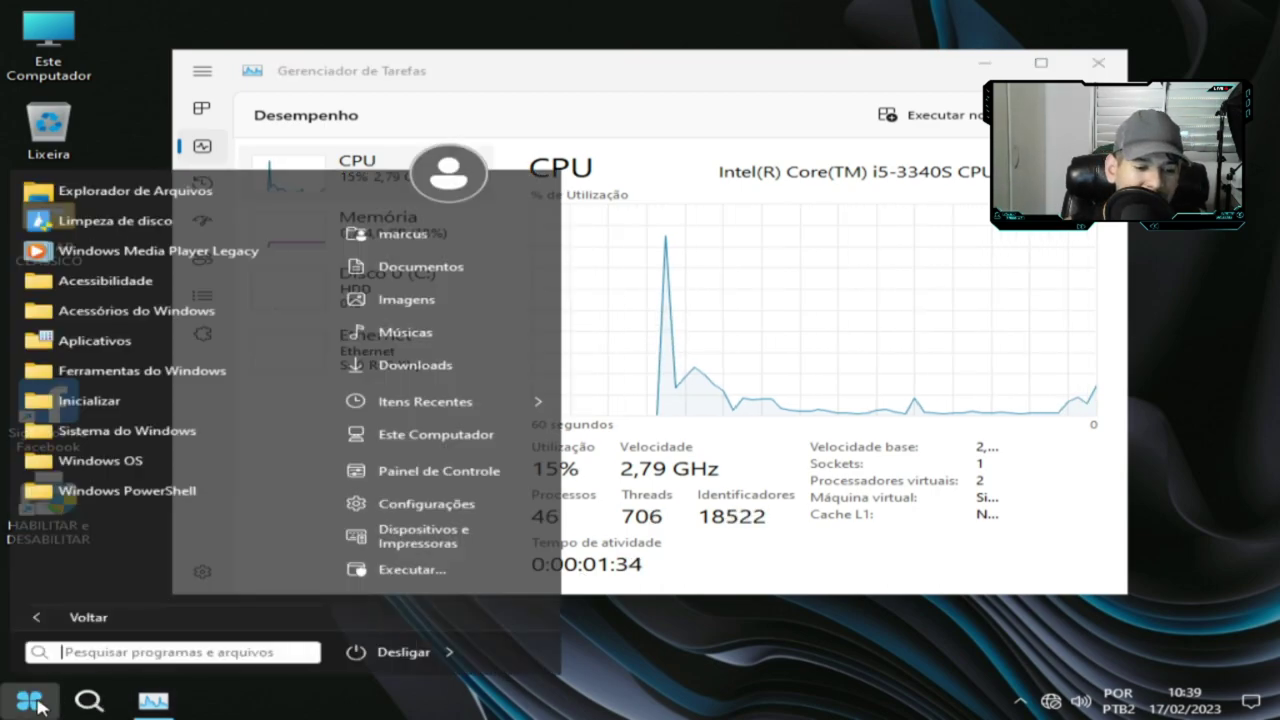
click(106, 465)
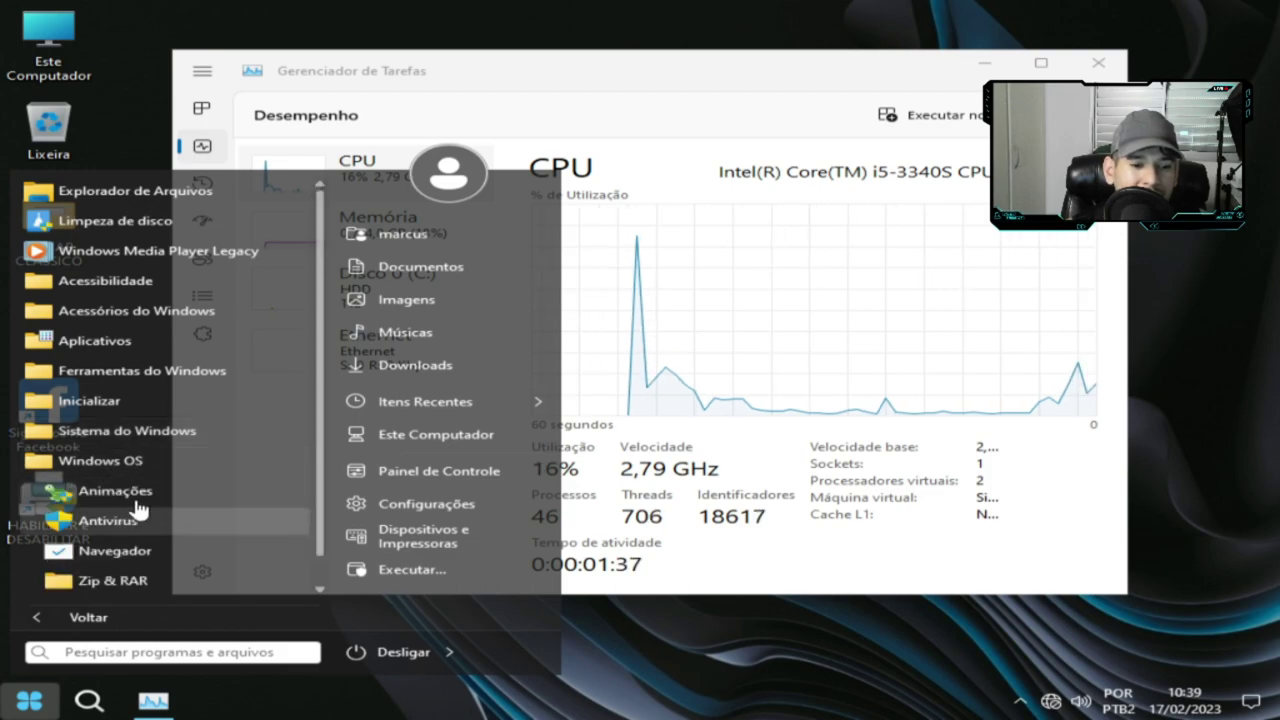
click(138, 494)
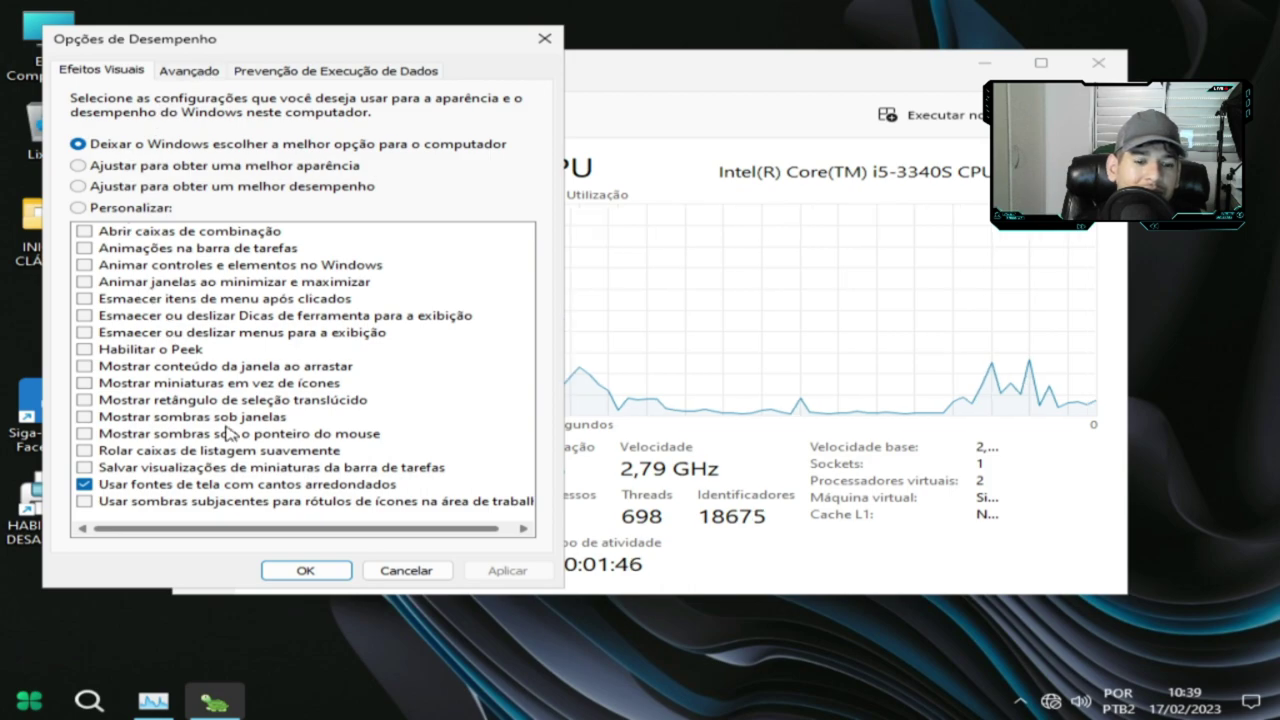
click(188, 74)
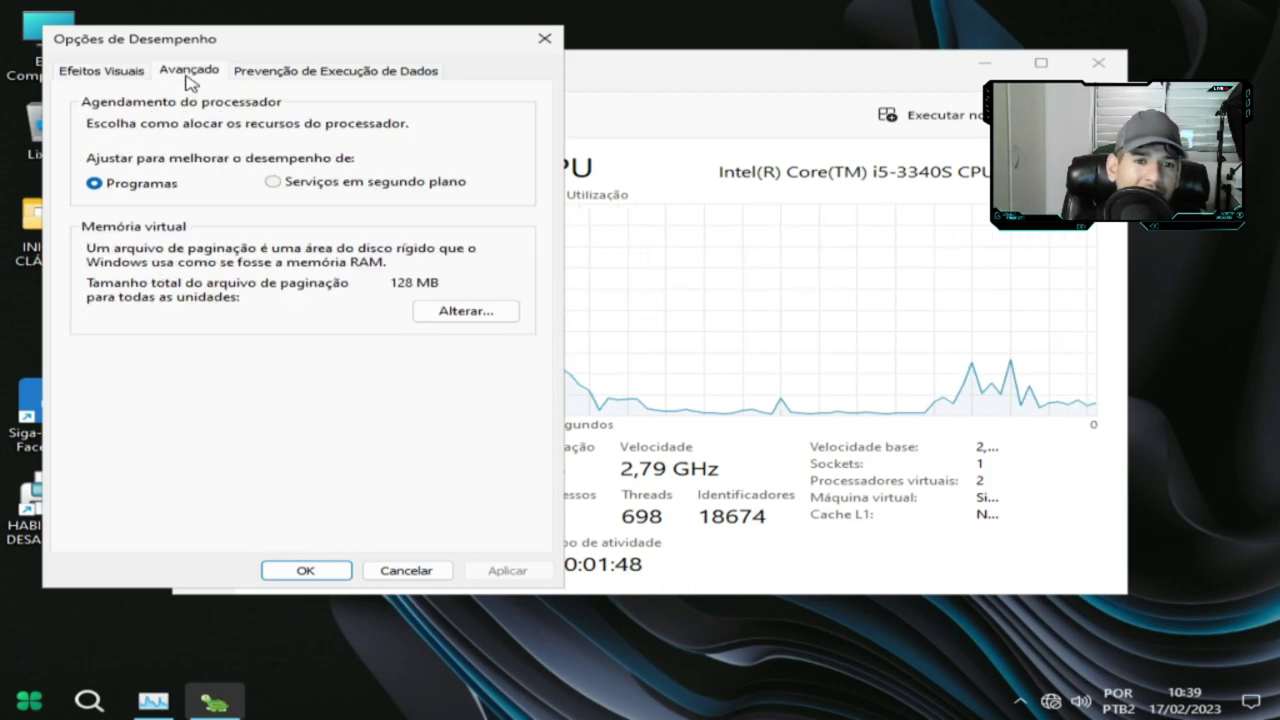
Expand the Antivirus, Navegador and Zip & RAR groups in the Start menu's Windows OS folder to review their contents
click(29, 700)
click(130, 466)
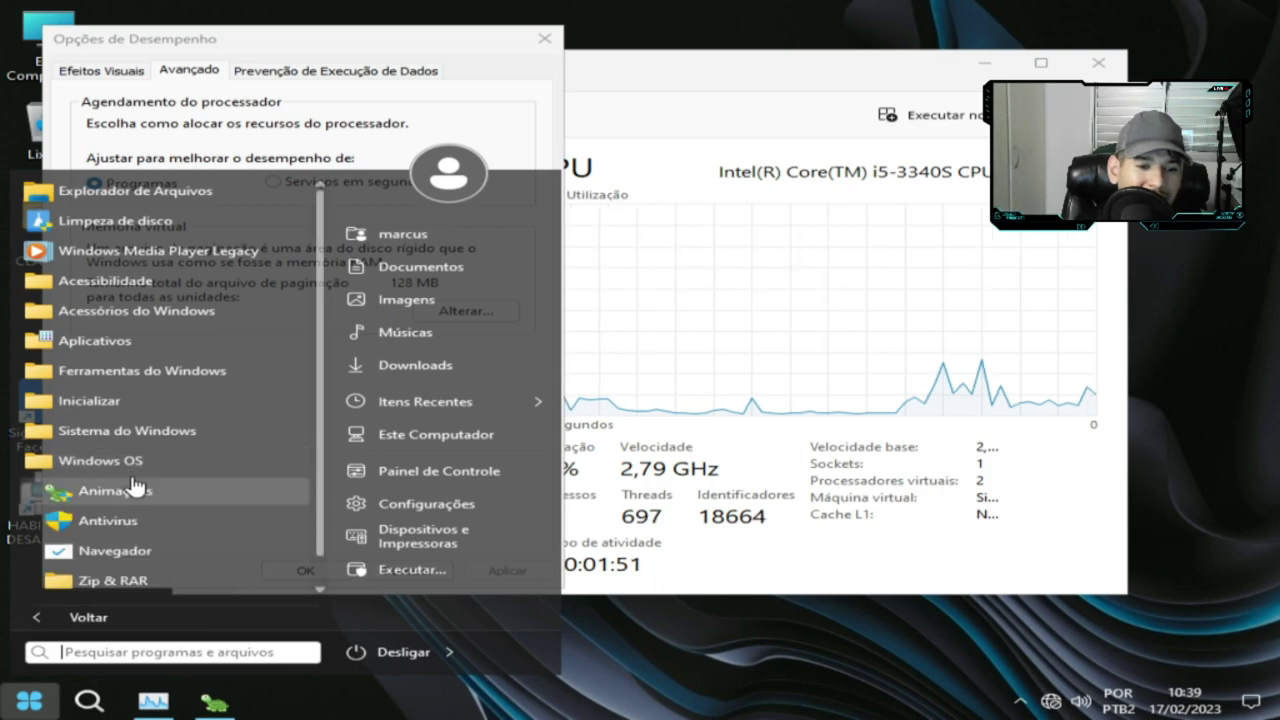
click(150, 520)
scroll(158, 513, down, 1)
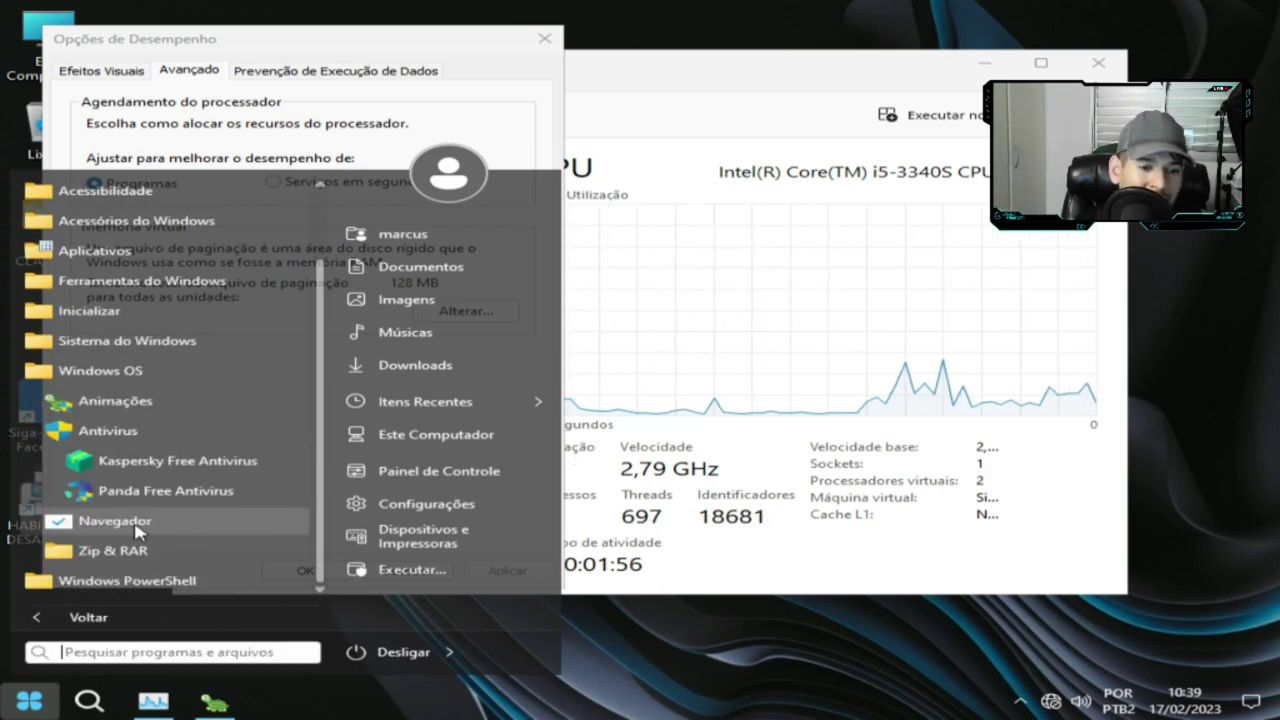
click(138, 525)
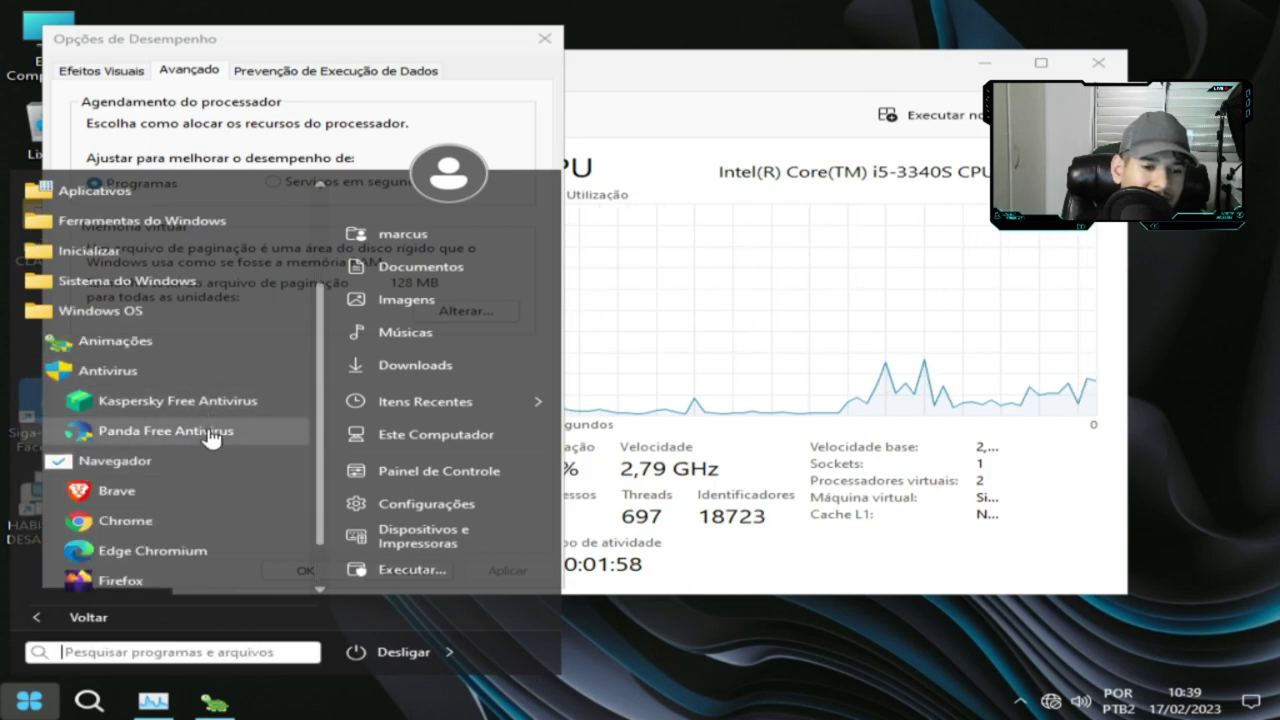
scroll(194, 440, down, 1)
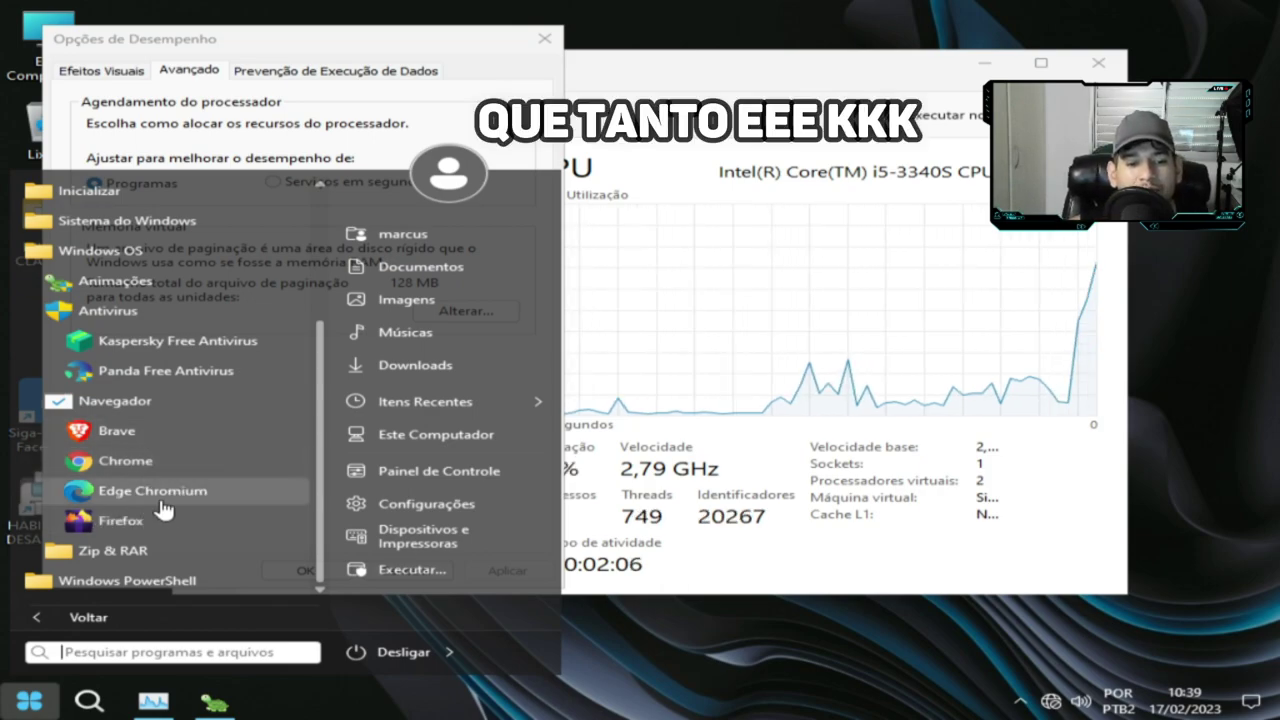
click(100, 554)
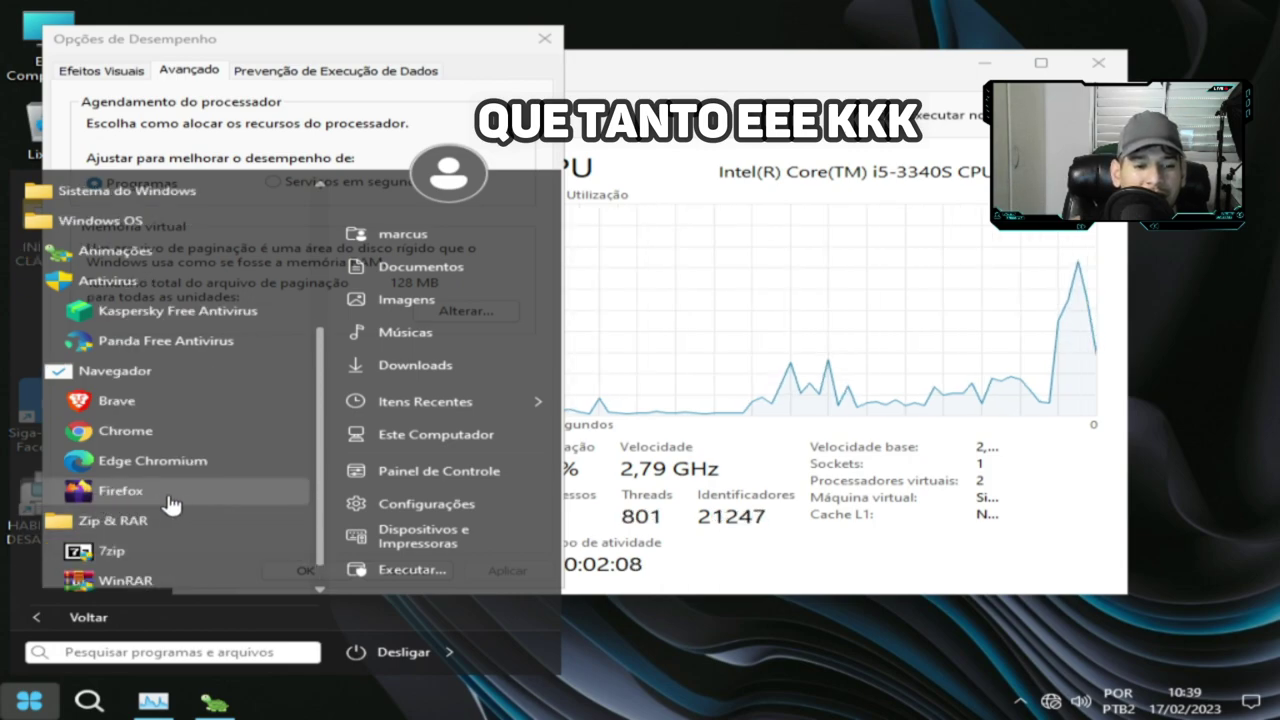
scroll(140, 412, down, 1)
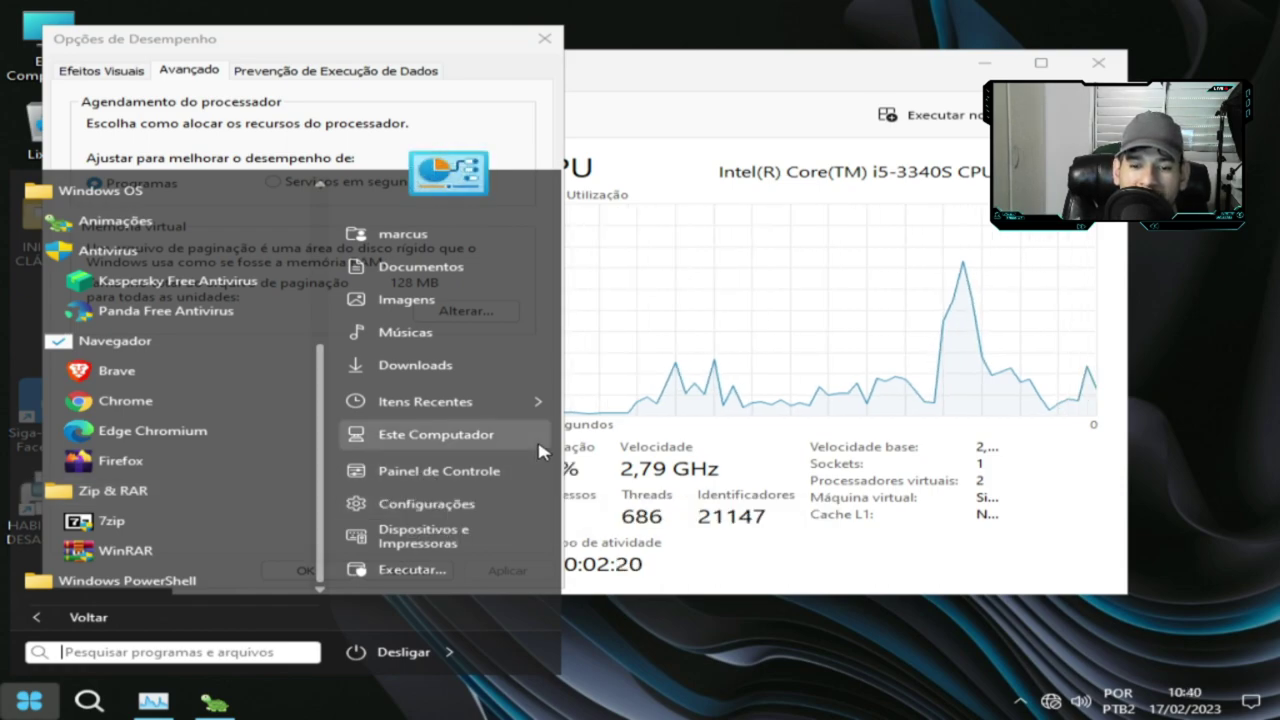
Open the installed updates under Programas e Recursos in the Control Panel and check the update's publisher and installation date
click(497, 471)
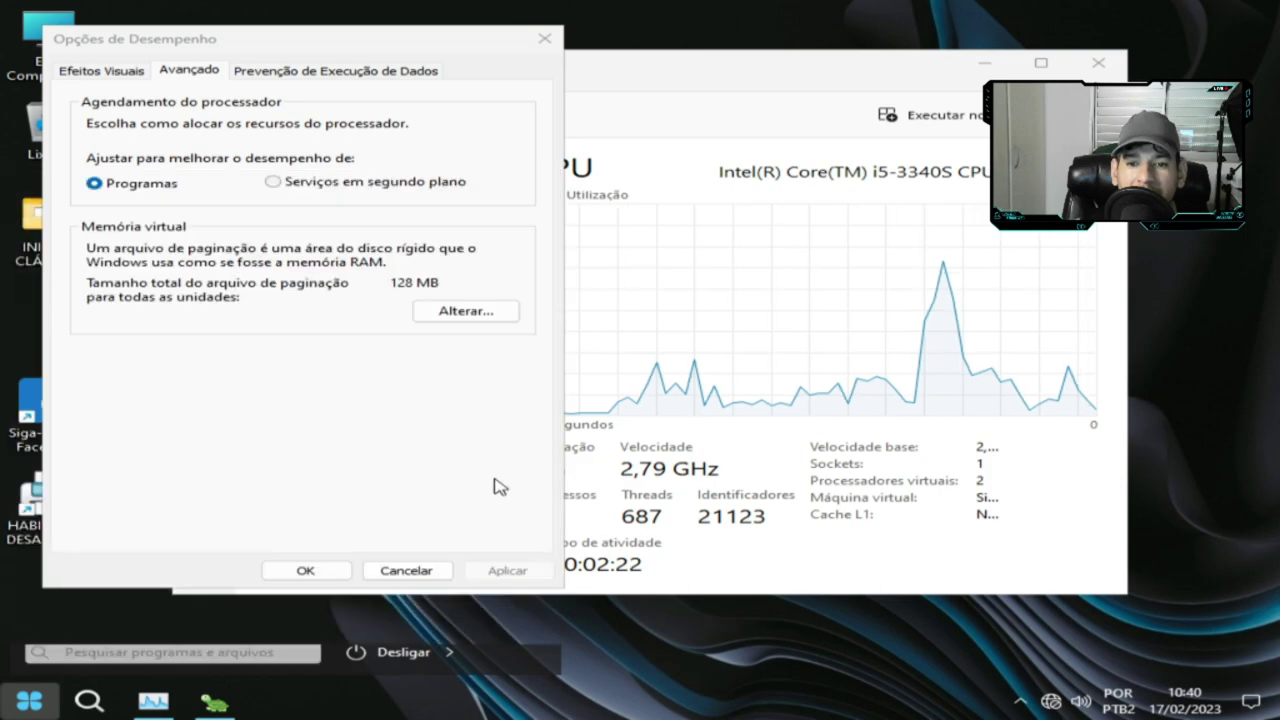
scroll(480, 470, down, 1)
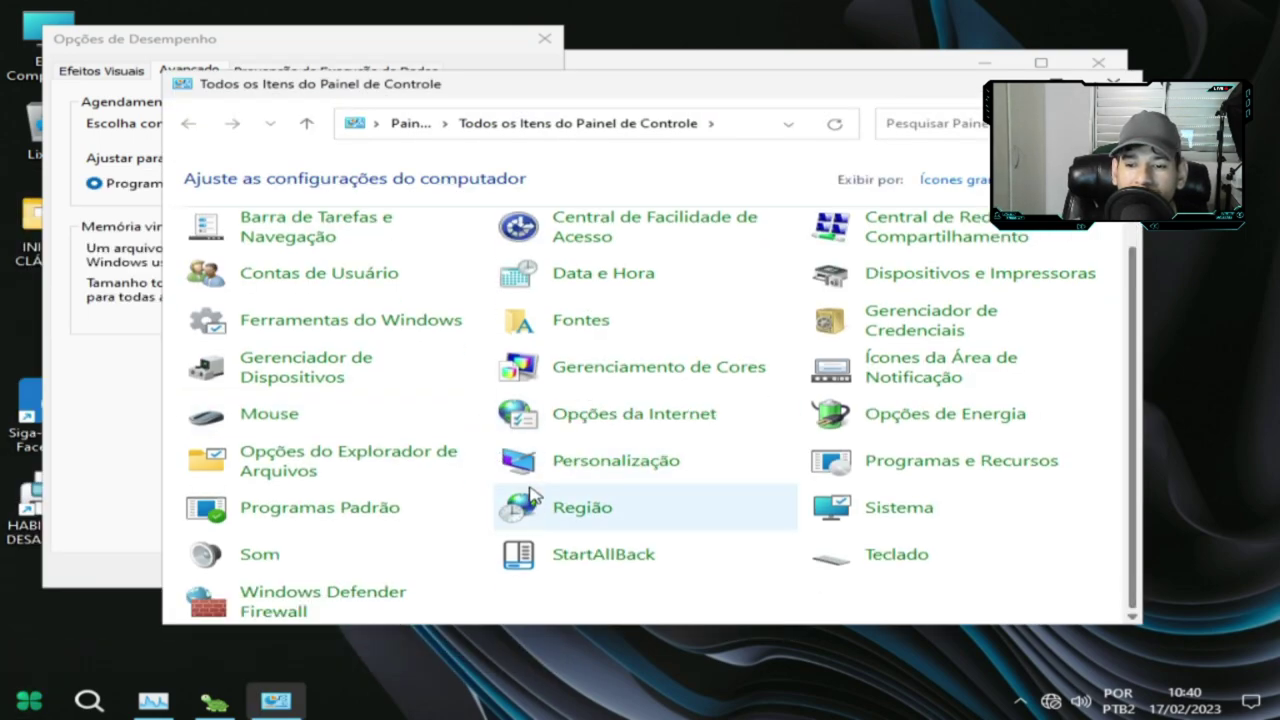
click(985, 474)
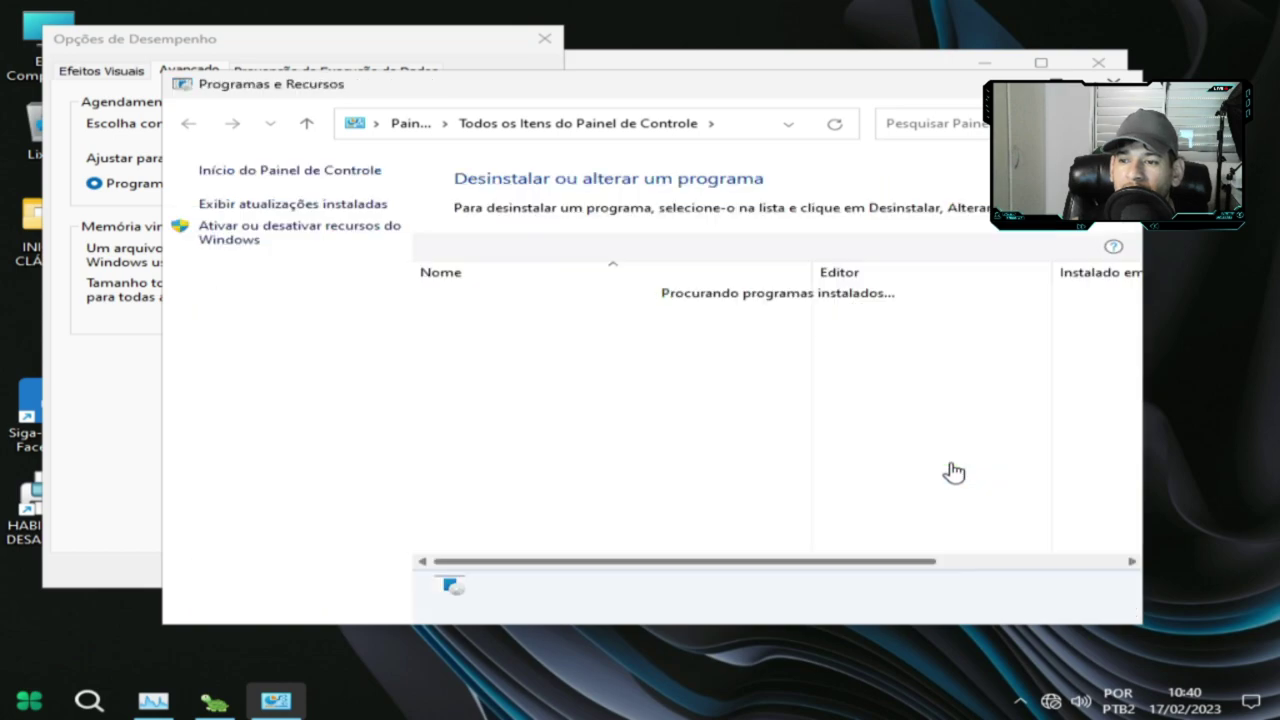
click(333, 210)
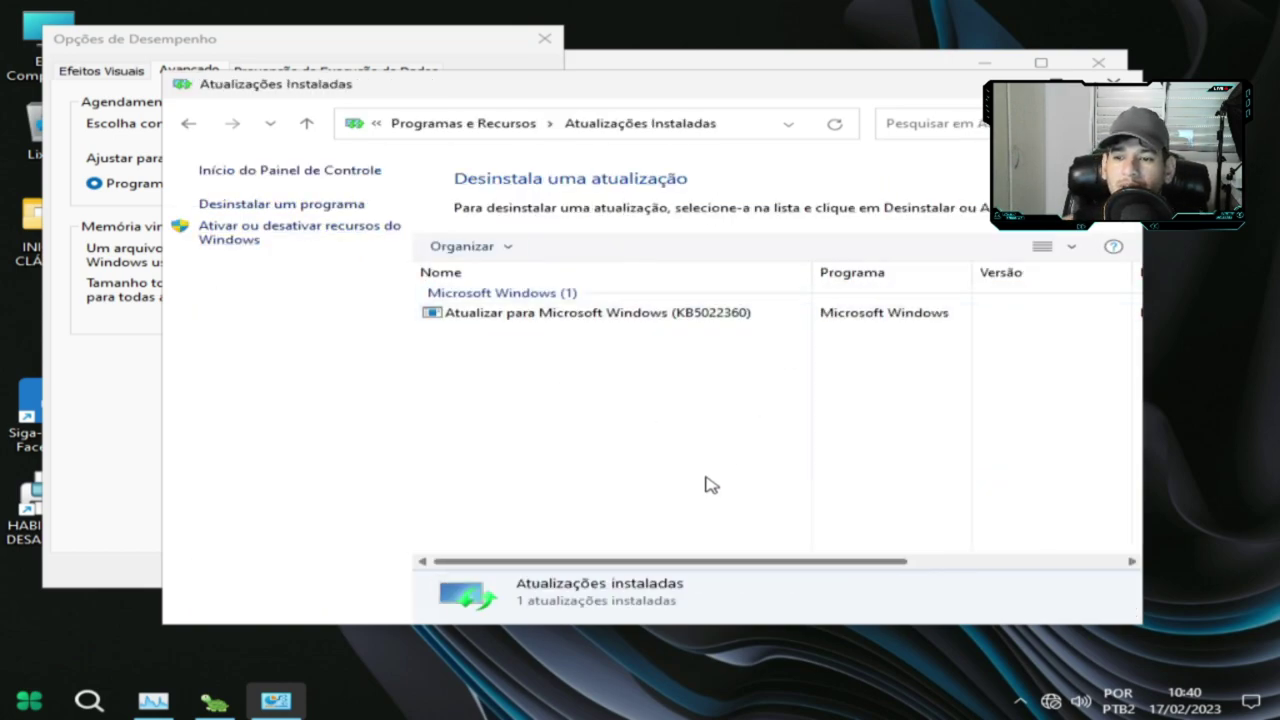
drag(654, 562, 946, 566)
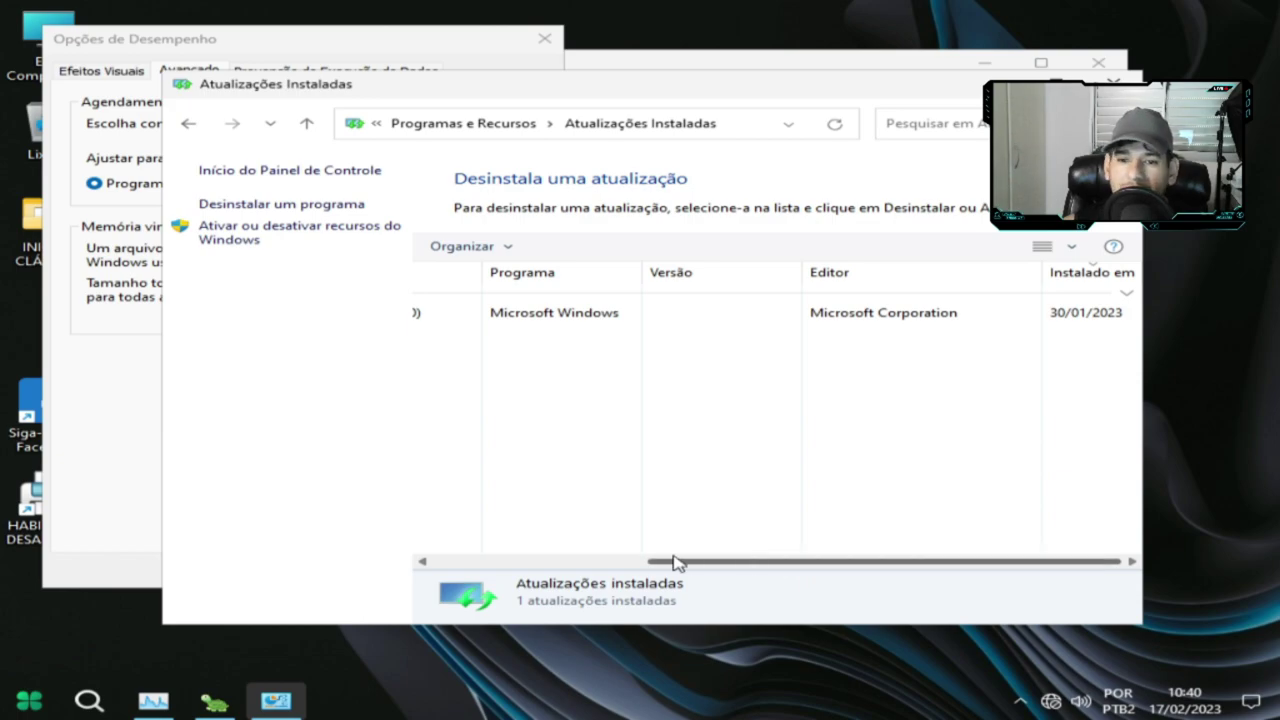
drag(682, 563, 872, 568)
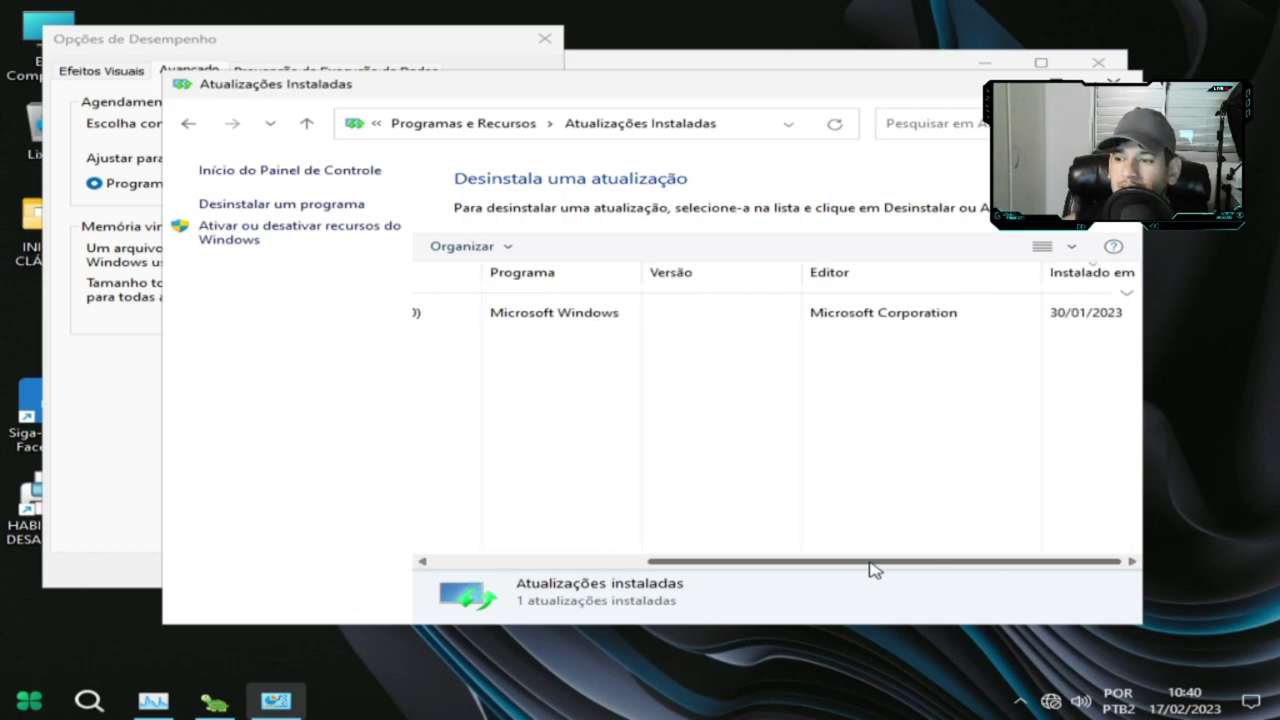